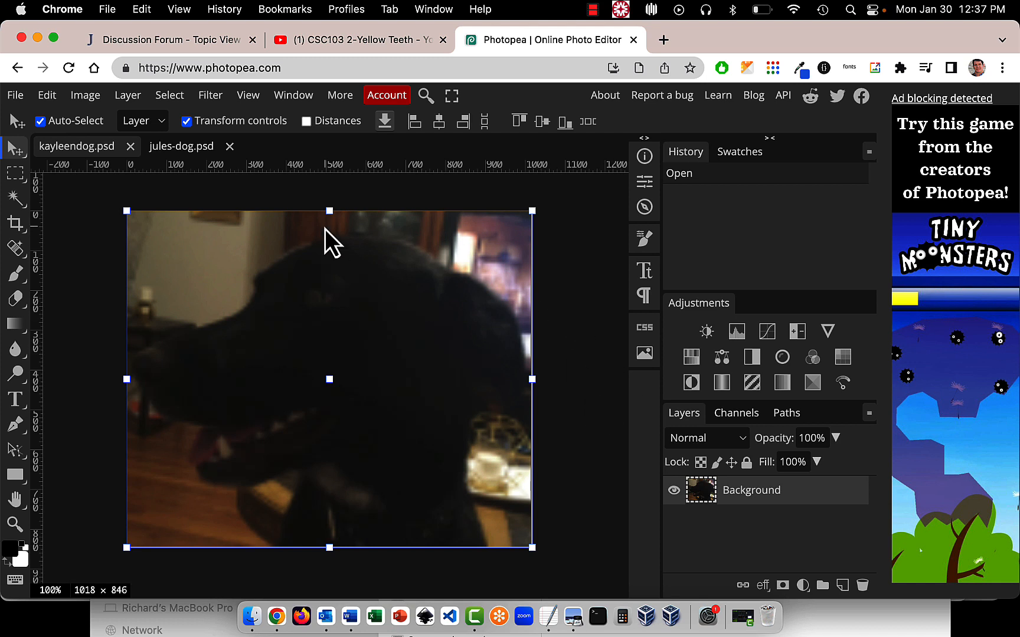
# Open the Shadows/Highlights adjustment for the jules-dog.psd image and move its dialog clear of the photo
pyautogui.click(192, 149)
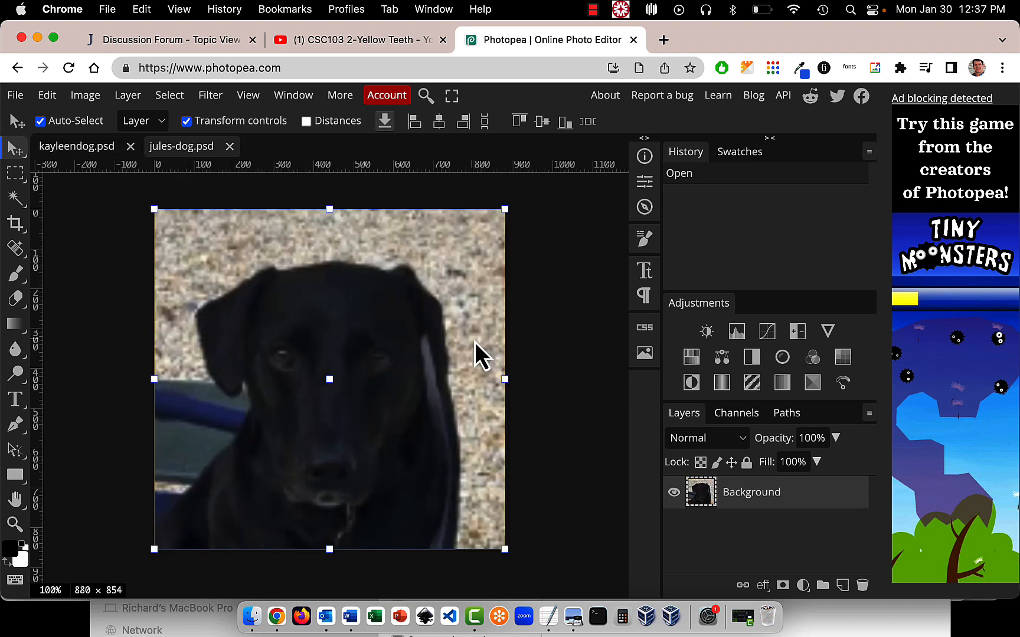
pyautogui.click(541, 337)
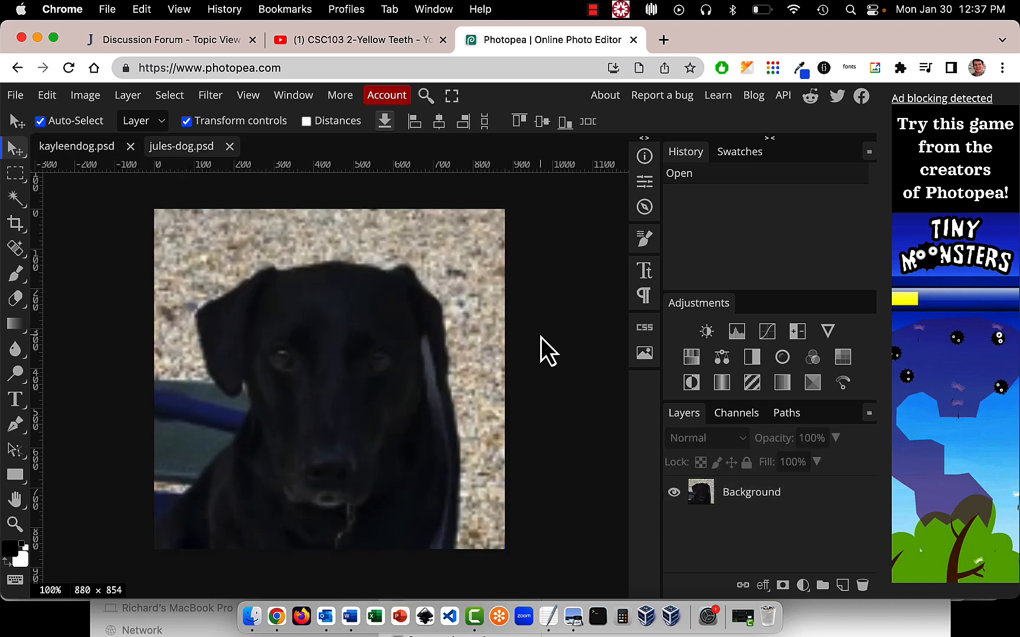
pyautogui.click(80, 101)
pyautogui.moveTo(92, 147)
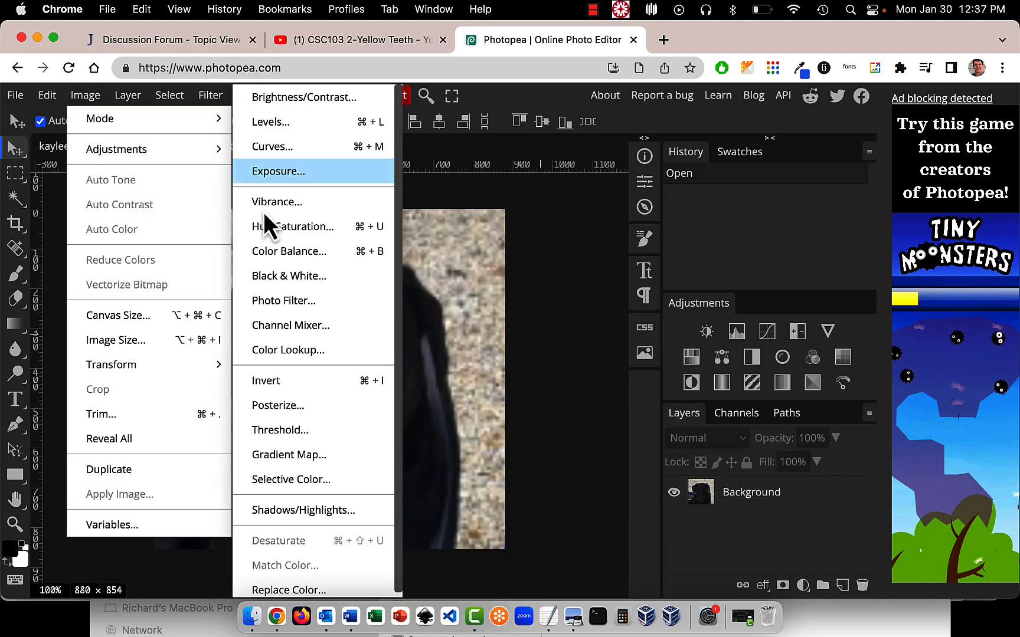
pyautogui.click(284, 512)
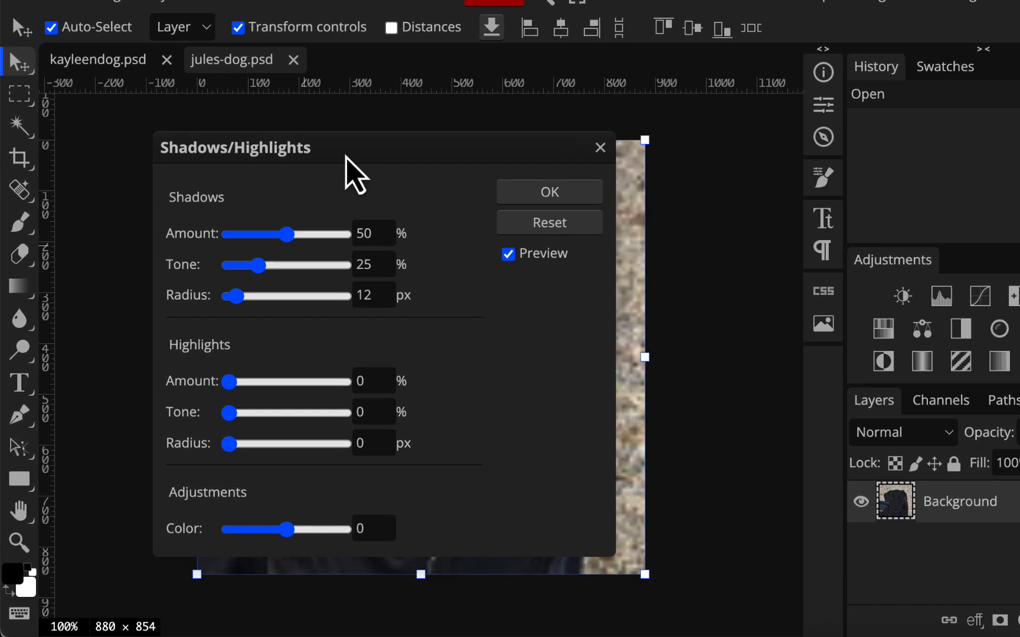
pyautogui.moveTo(316, 188); pyautogui.dragTo(790, 179)
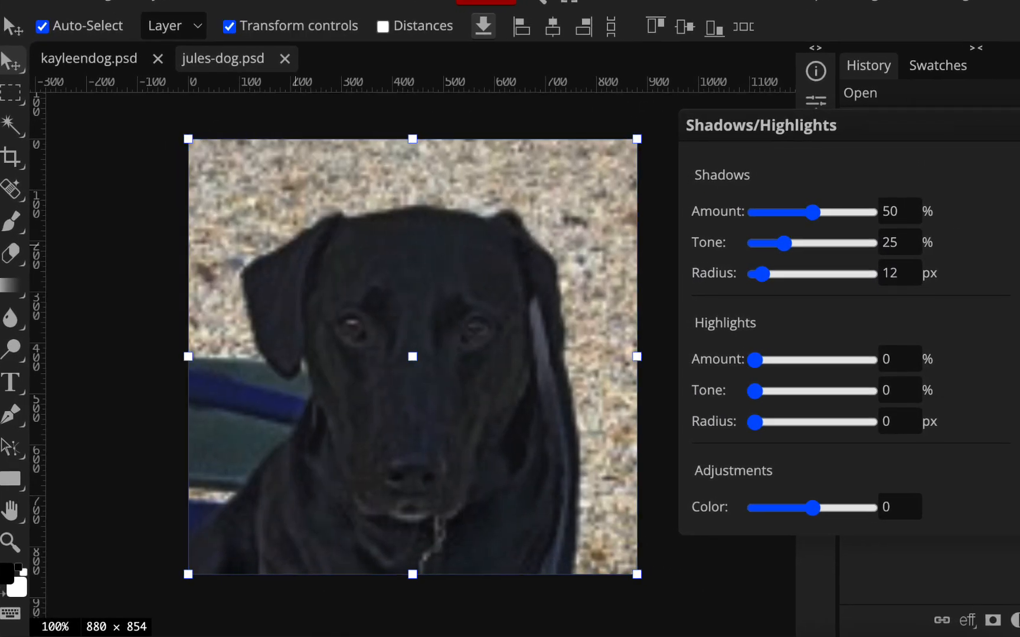
# Compare the dog photo with the Shadows/Highlights preview off and on, leaving the preview enabled
pyautogui.click(916, 222)
pyautogui.click(916, 222)
pyautogui.click(917, 222)
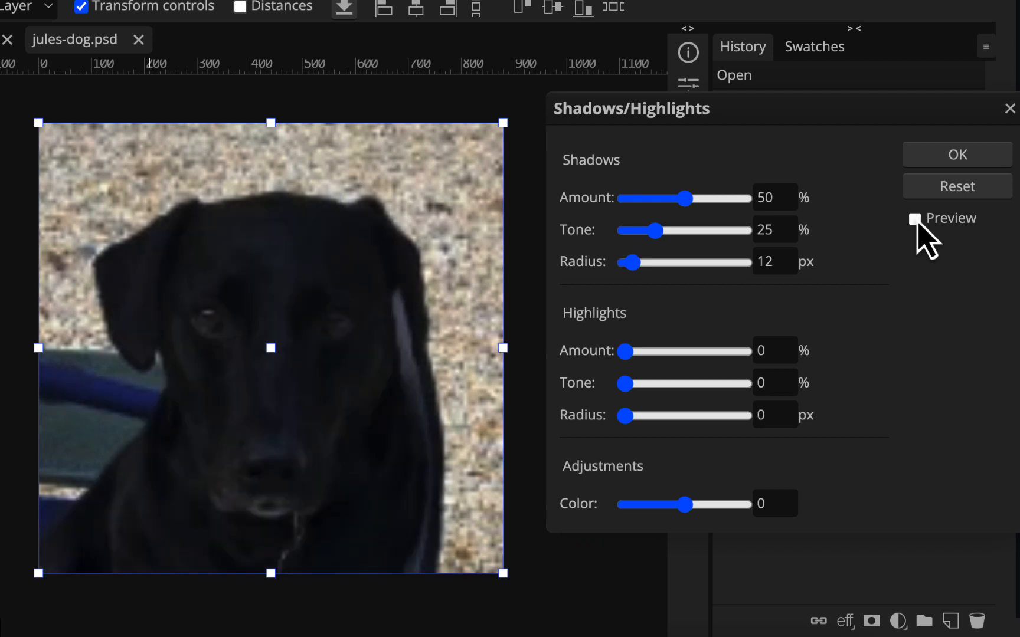
pyautogui.click(916, 220)
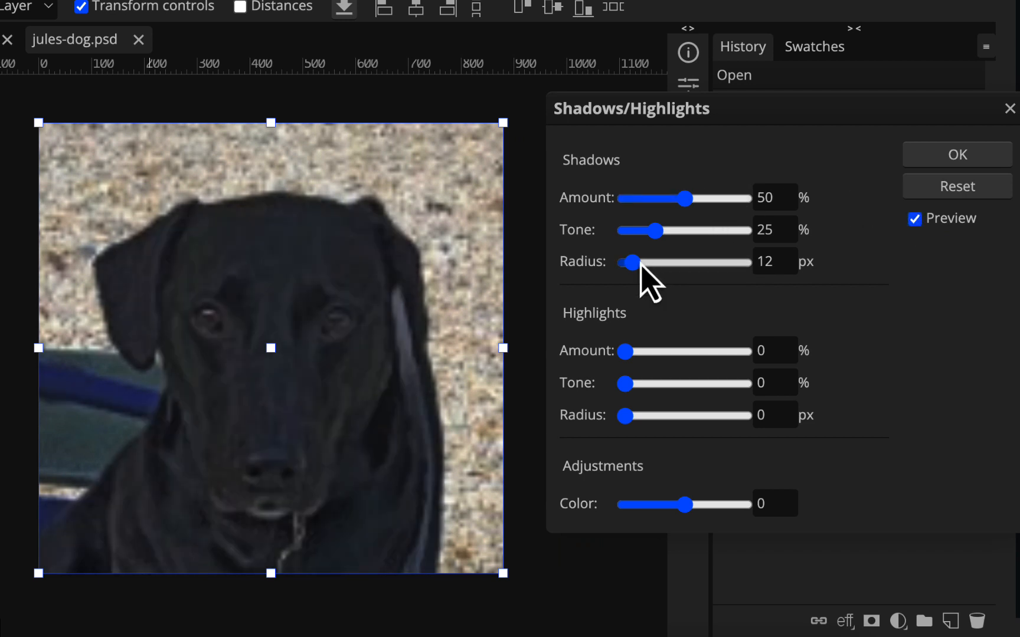
# Lighten the photo's shadows with Amount 60%, Tone 38% and Radius 56 px, and apply the adjustment
pyautogui.moveTo(632, 264); pyautogui.dragTo(664, 233)
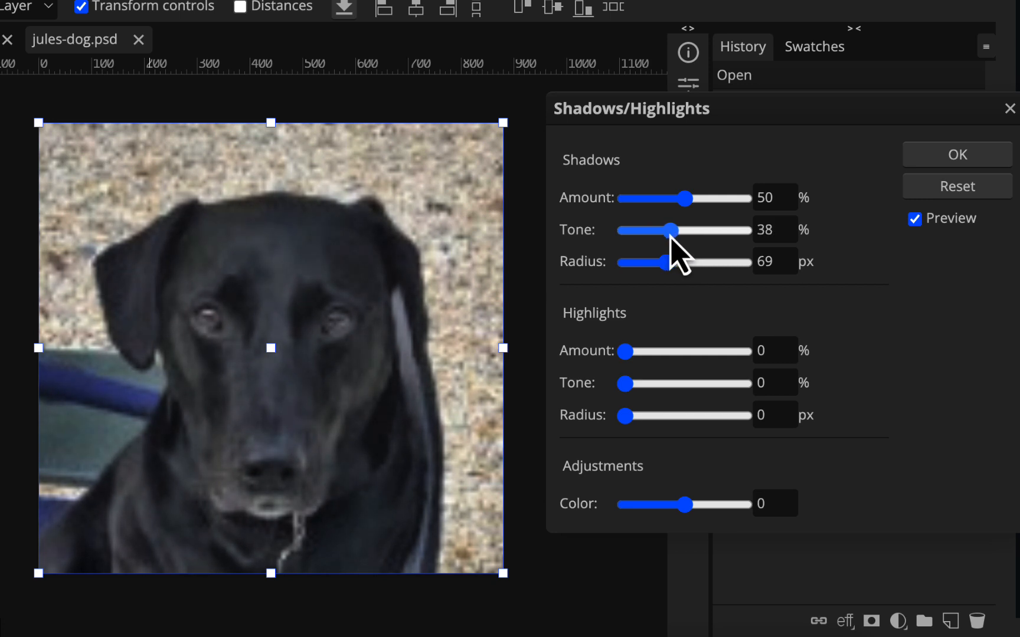
pyautogui.moveTo(689, 201); pyautogui.dragTo(702, 201)
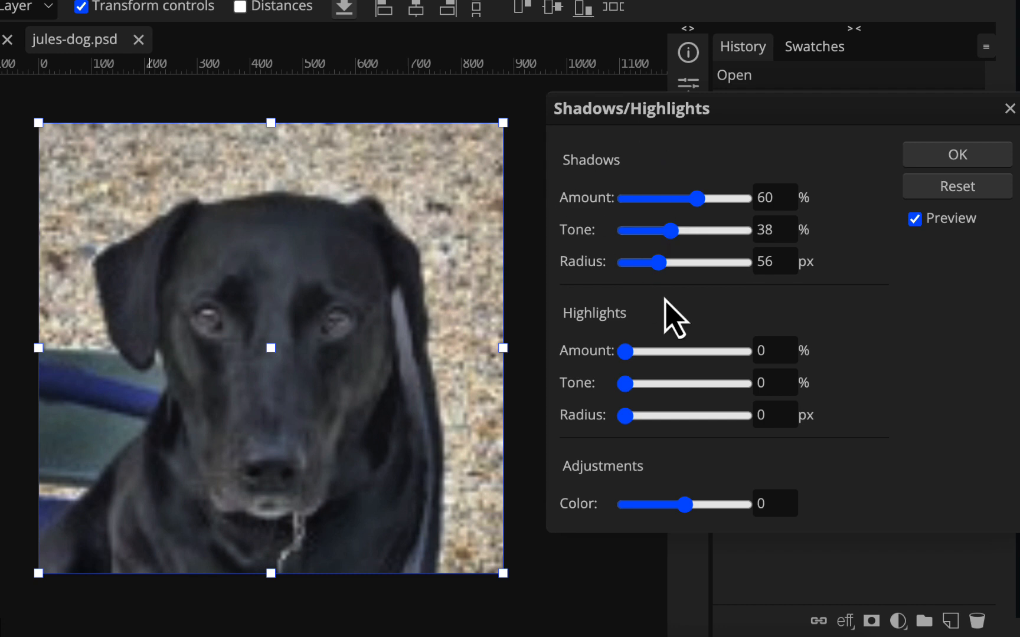
pyautogui.click(938, 155)
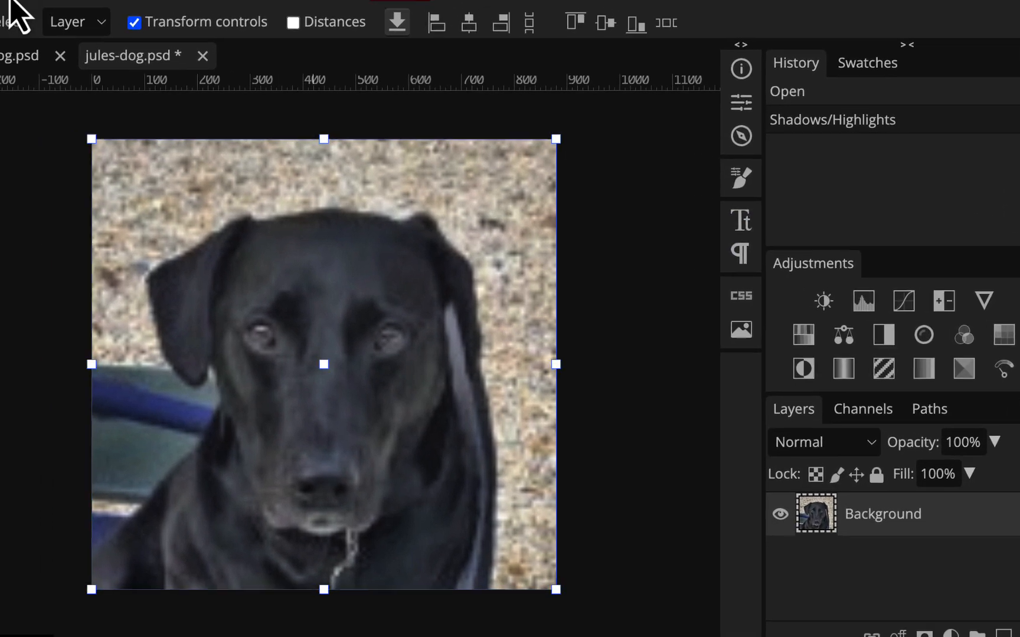
# Apply a Levels adjustment to the jules-dog photo on the RGB channel with input black point 20 and white point 217
pyautogui.click(109, 22)
pyautogui.moveTo(139, 100)
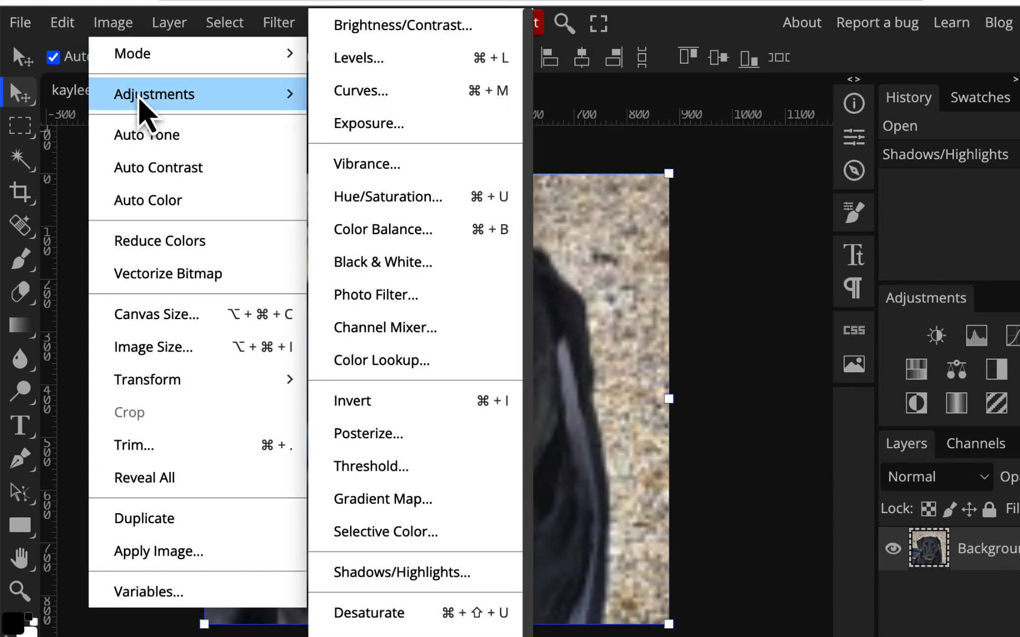
pyautogui.click(363, 59)
pyautogui.moveTo(383, 191); pyautogui.dragTo(866, 158)
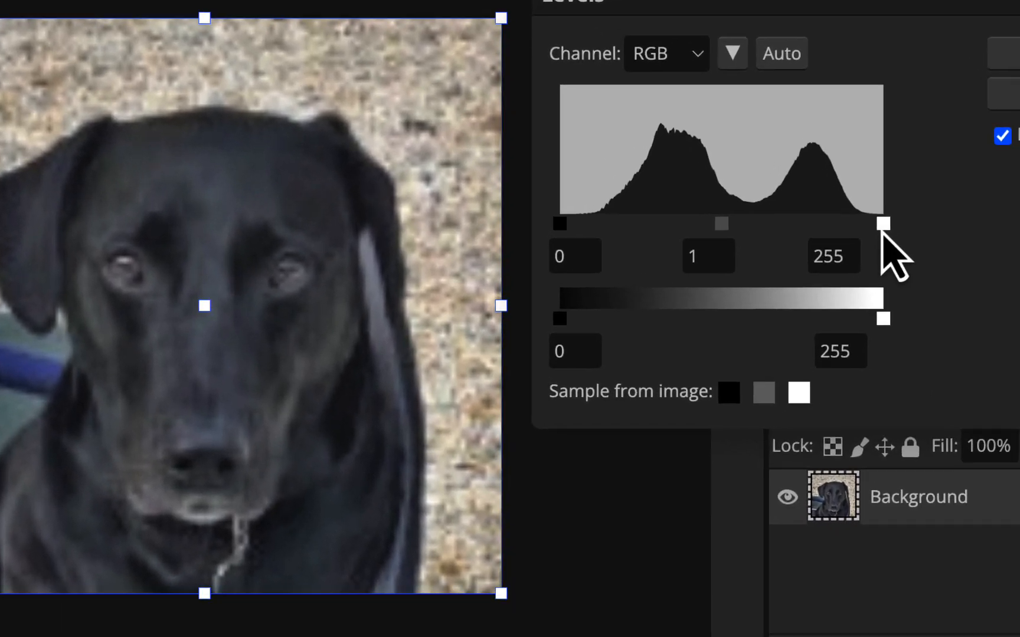
pyautogui.moveTo(901, 255); pyautogui.dragTo(861, 259)
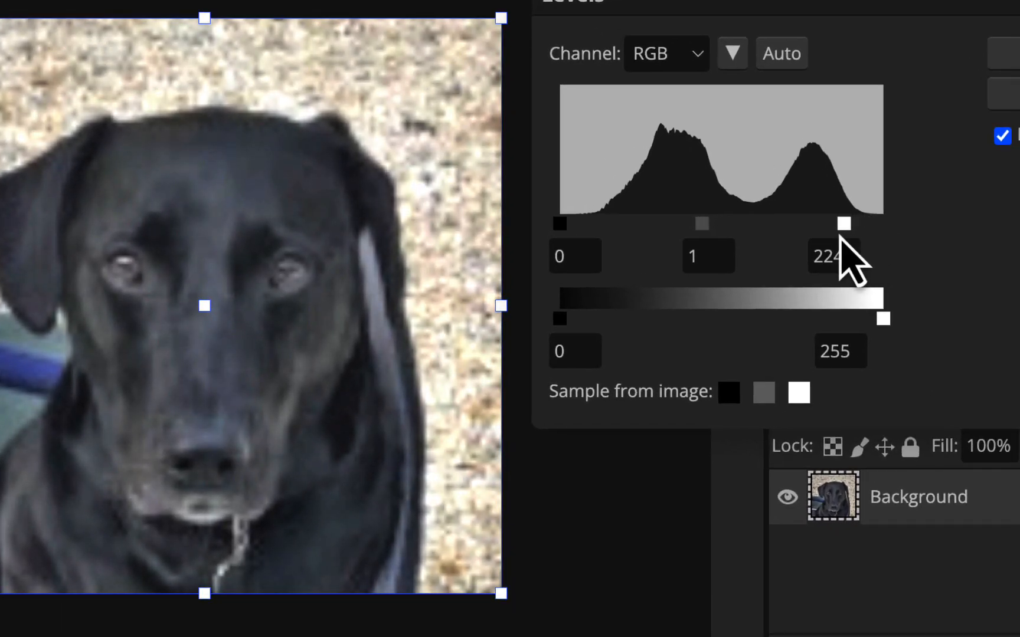
pyautogui.moveTo(562, 230)
pyautogui.mouseDown()
pyautogui.moveTo(590, 226)
pyautogui.moveTo(552, 229)
pyautogui.moveTo(614, 222)
pyautogui.moveTo(568, 224)
pyautogui.mouseUp()
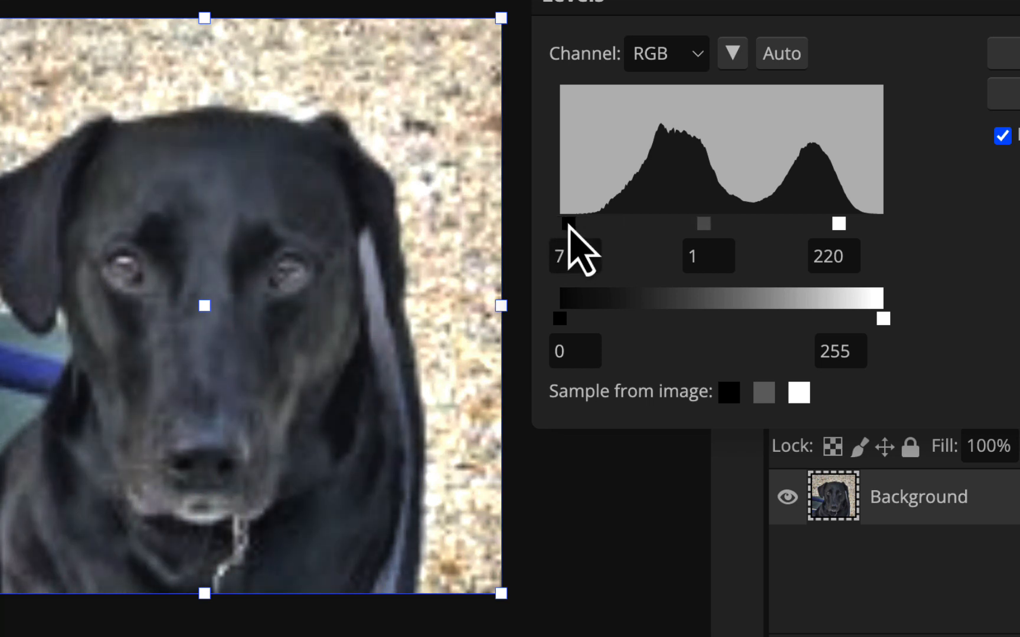
pyautogui.moveTo(571, 226)
pyautogui.mouseDown()
pyautogui.moveTo(583, 223)
pyautogui.moveTo(554, 228)
pyautogui.moveTo(587, 228)
pyautogui.mouseUp()
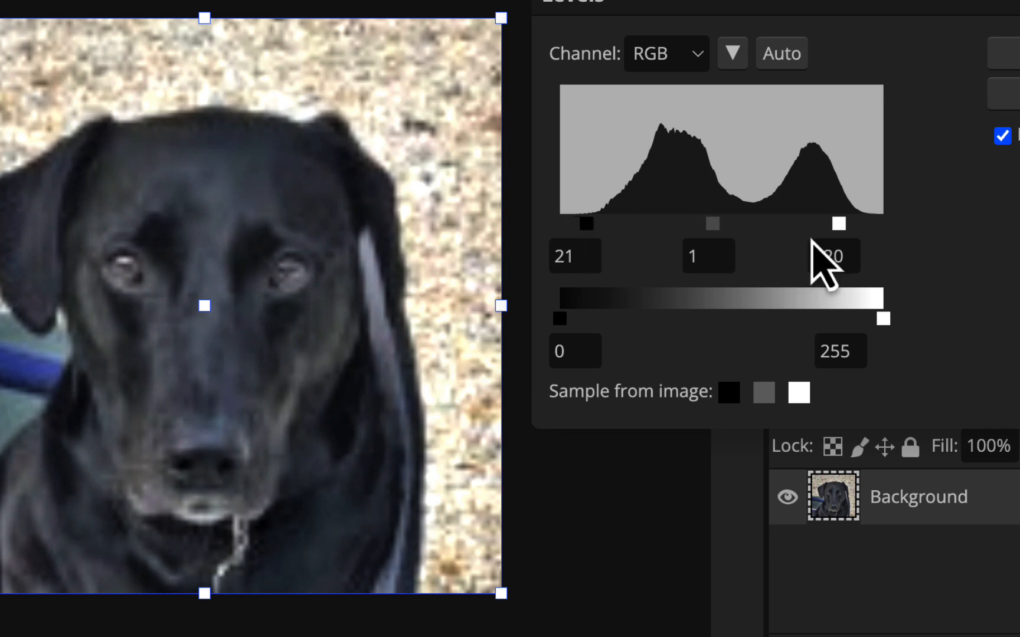
pyautogui.moveTo(839, 223); pyautogui.dragTo(836, 225)
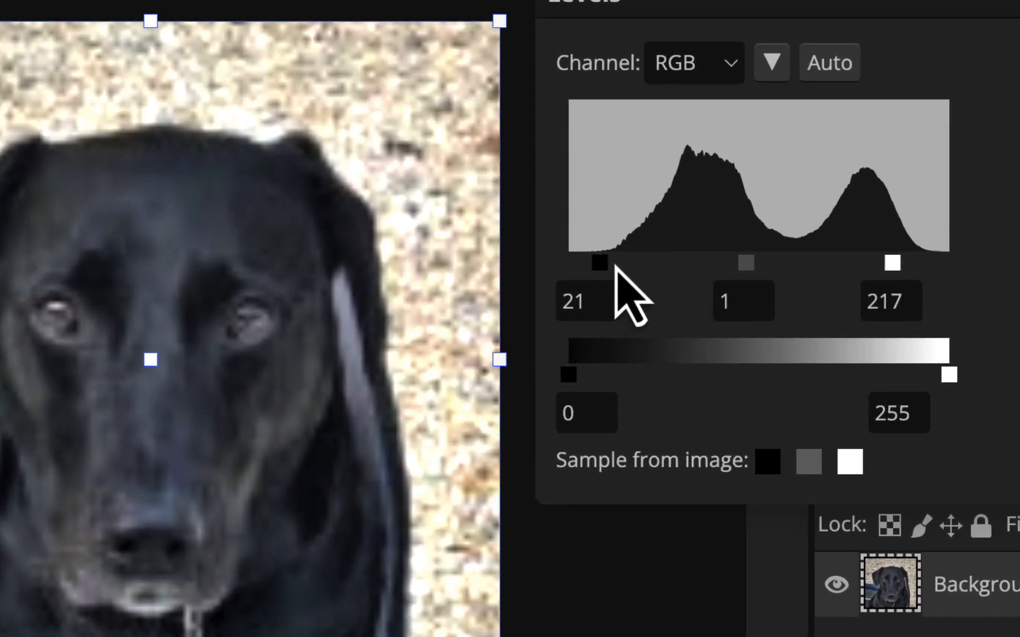
pyautogui.moveTo(600, 264)
pyautogui.mouseDown()
pyautogui.moveTo(560, 264)
pyautogui.moveTo(598, 262)
pyautogui.mouseUp()
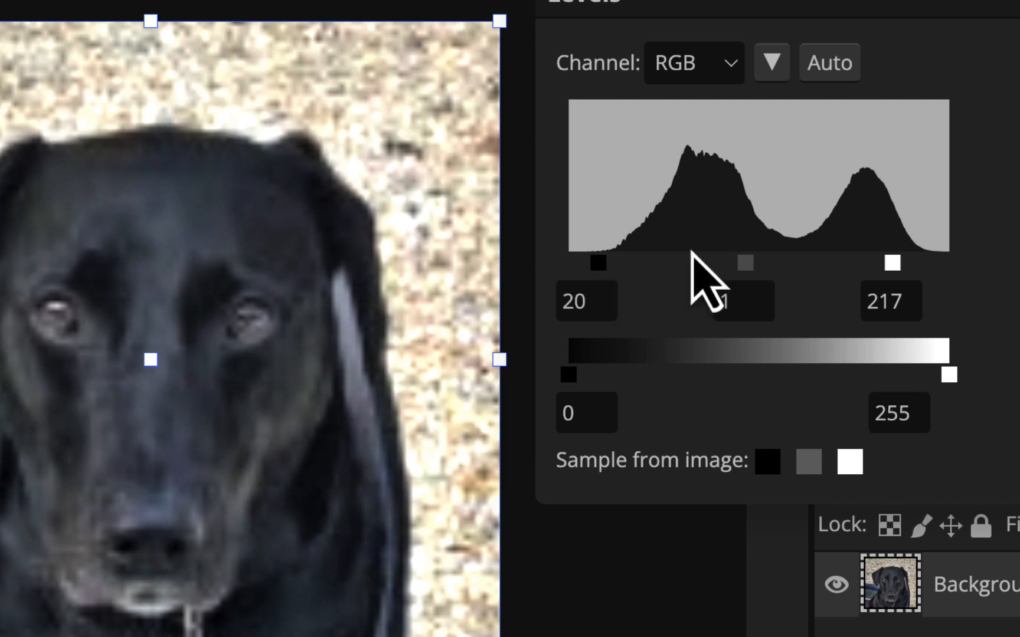
pyautogui.click(740, 299)
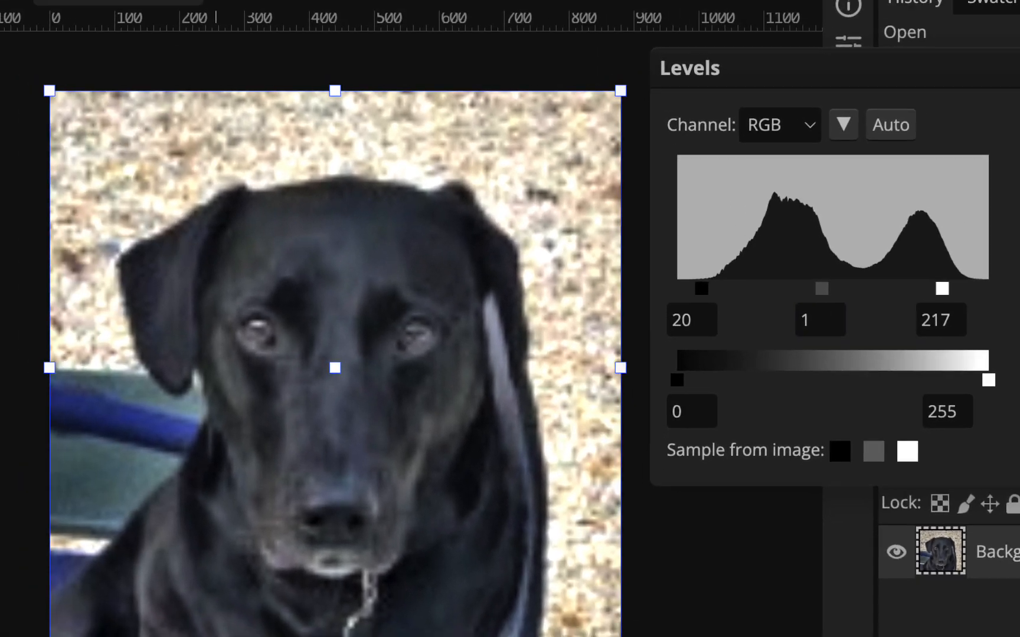
pyautogui.press('Return')
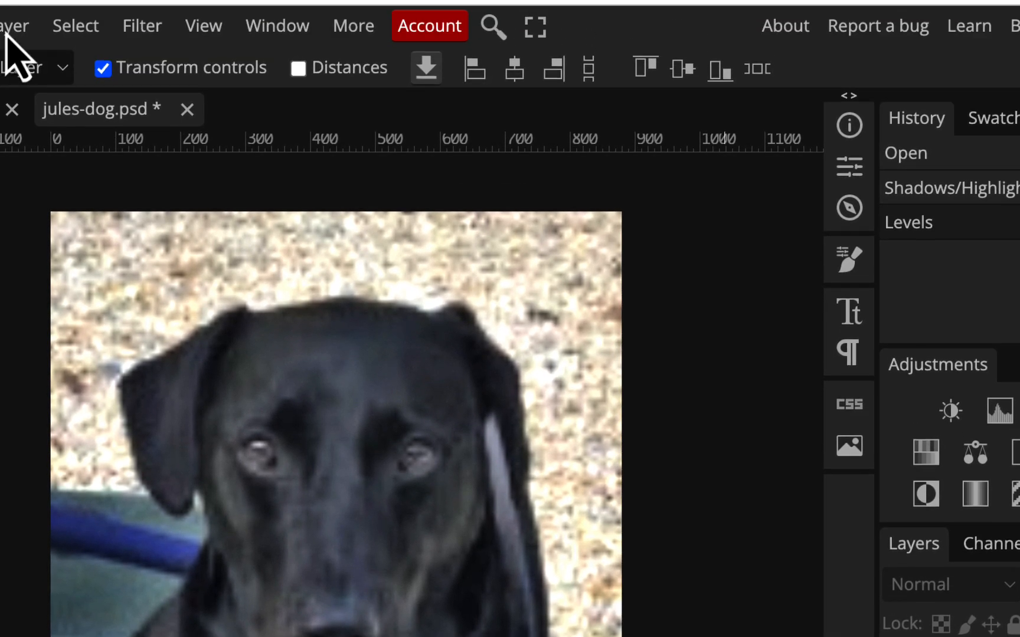
# Try to open the Unsharp Mask filter for the jules-dog photo
pyautogui.click(77, 26)
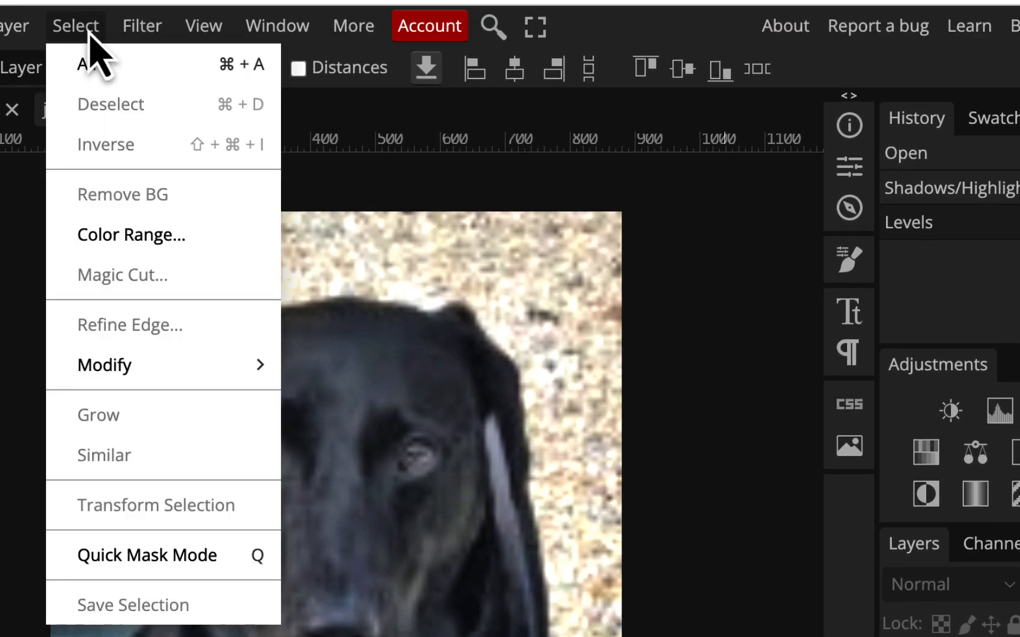
pyautogui.click(151, 26)
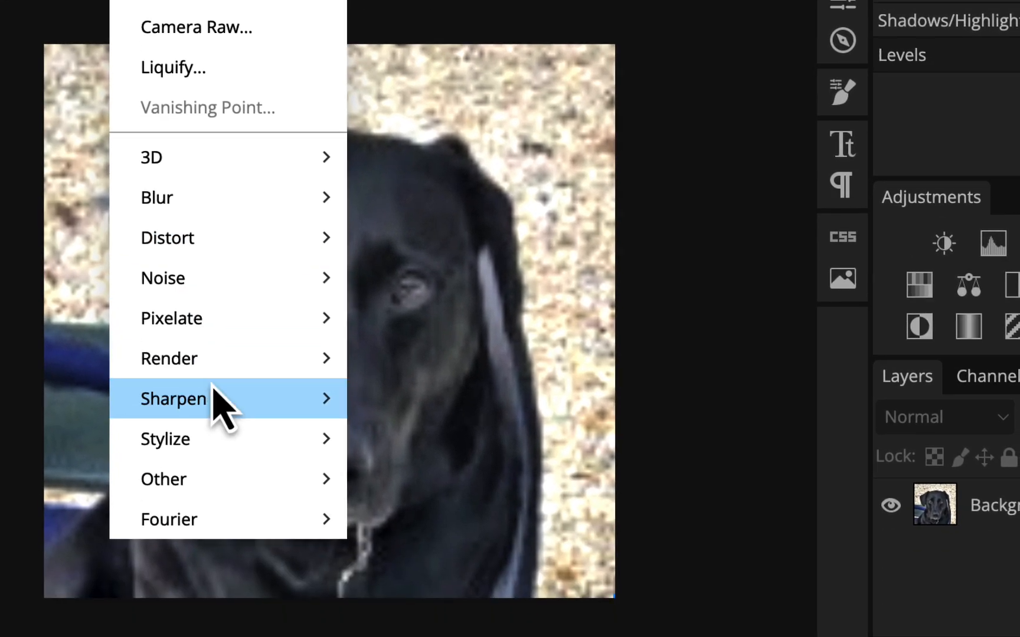
pyautogui.moveTo(228, 556)
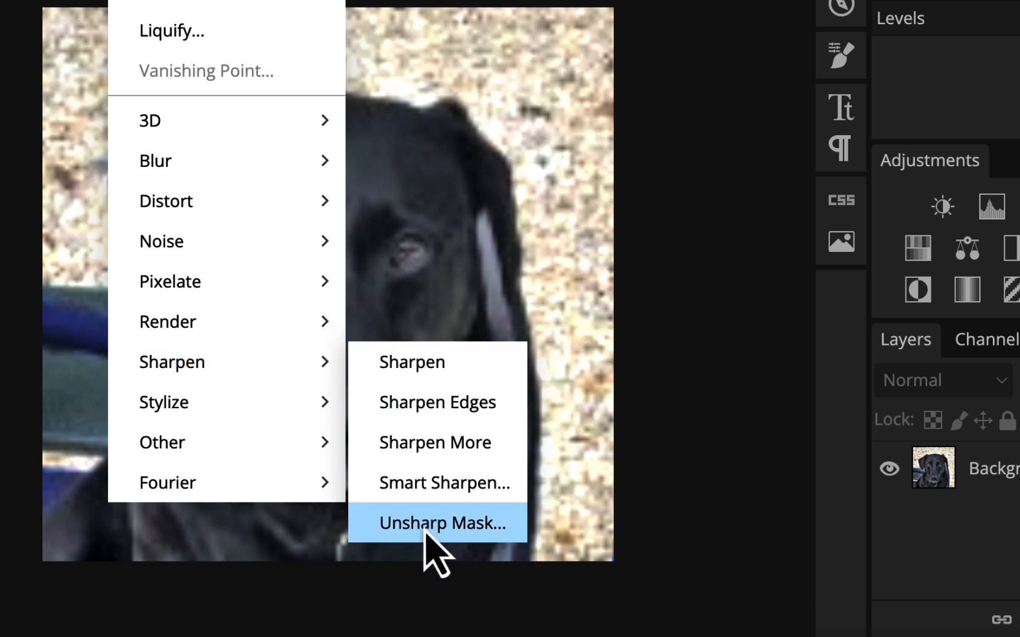
pyautogui.click(425, 531)
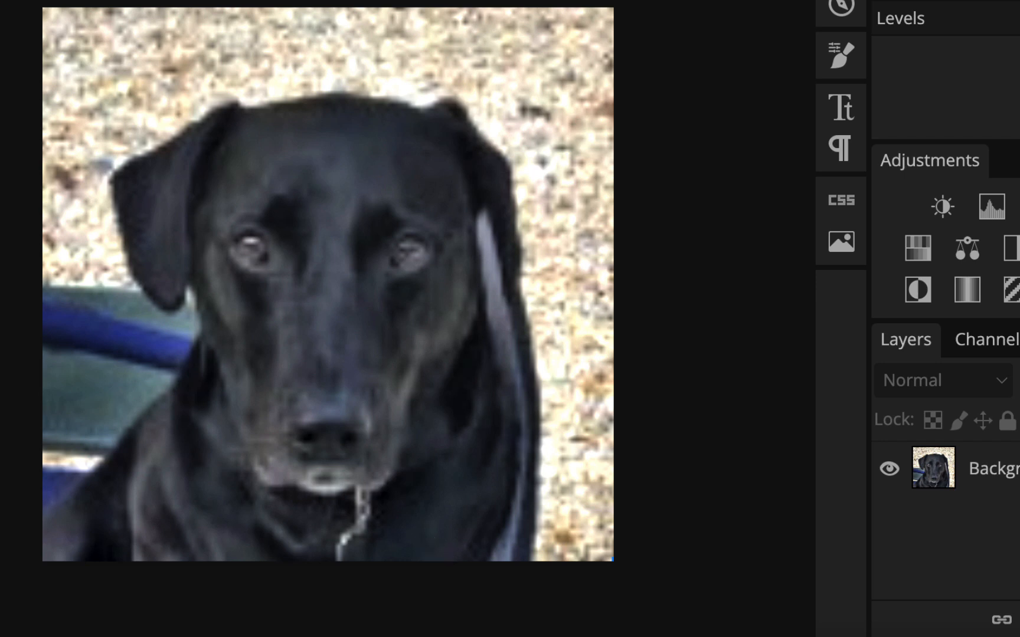
pyautogui.click(130, 0)
pyautogui.click(487, 112)
# Select the Background layer, open the Unsharp Mask filter for it and move the dialog clear of the dog
pyautogui.click(1008, 484)
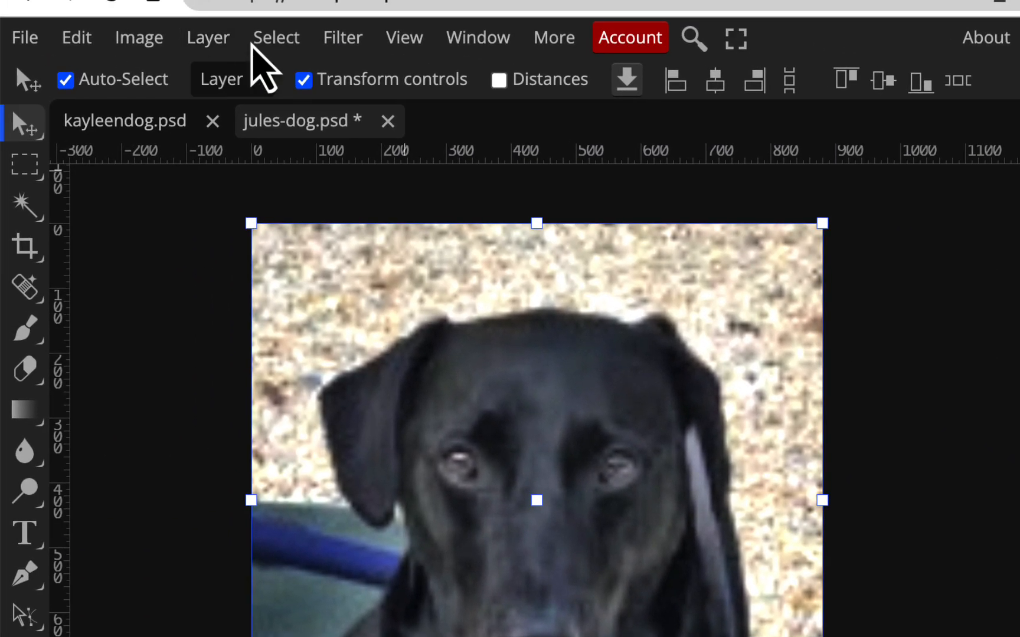
pyautogui.click(342, 50)
pyautogui.moveTo(396, 590)
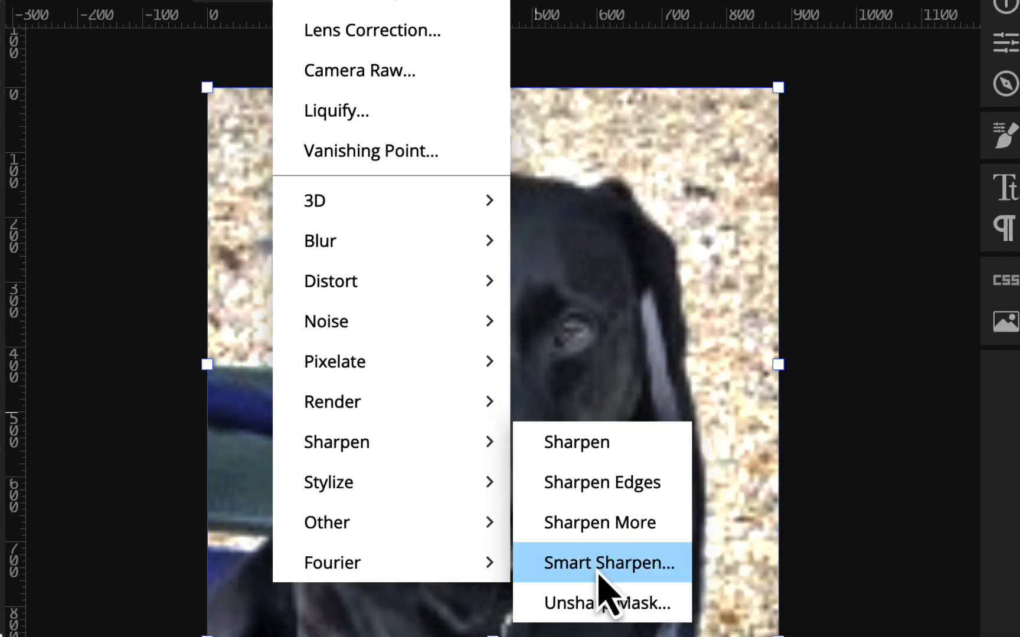
pyautogui.click(602, 603)
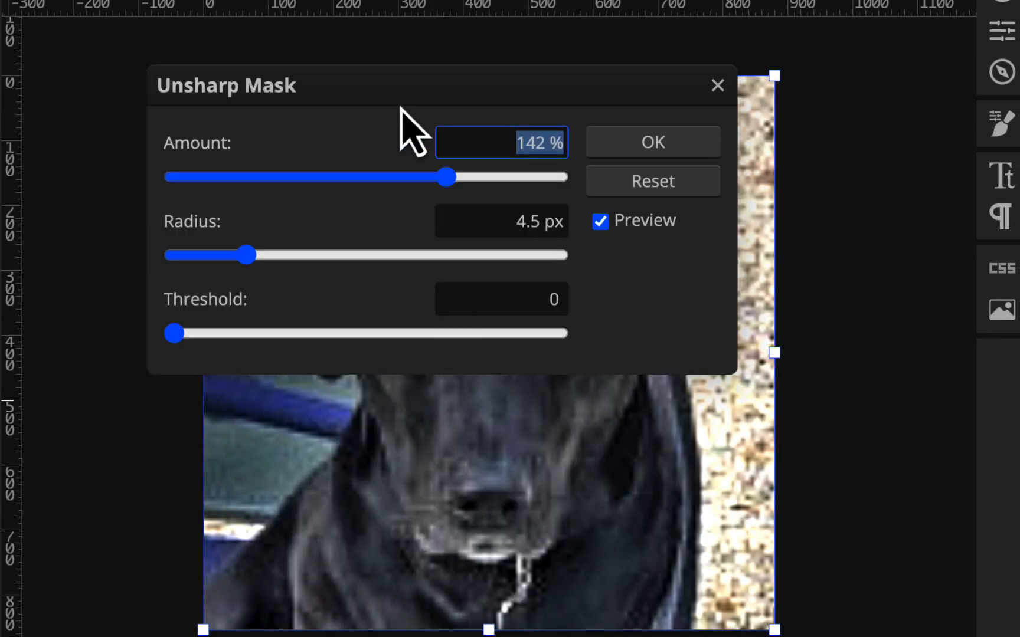
pyautogui.moveTo(402, 86); pyautogui.dragTo(994, 71)
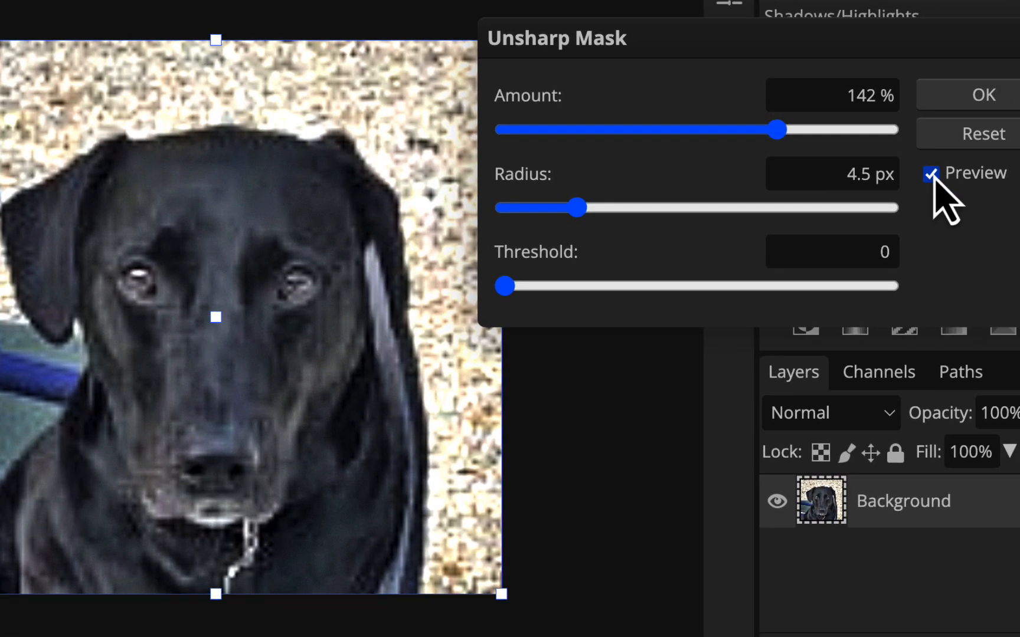
# Check the sharpening preview off and on, and apply Unsharp Mask with Amount 142%, Radius 4.5 px and Threshold 0
pyautogui.click(1019, 210)
pyautogui.click(932, 174)
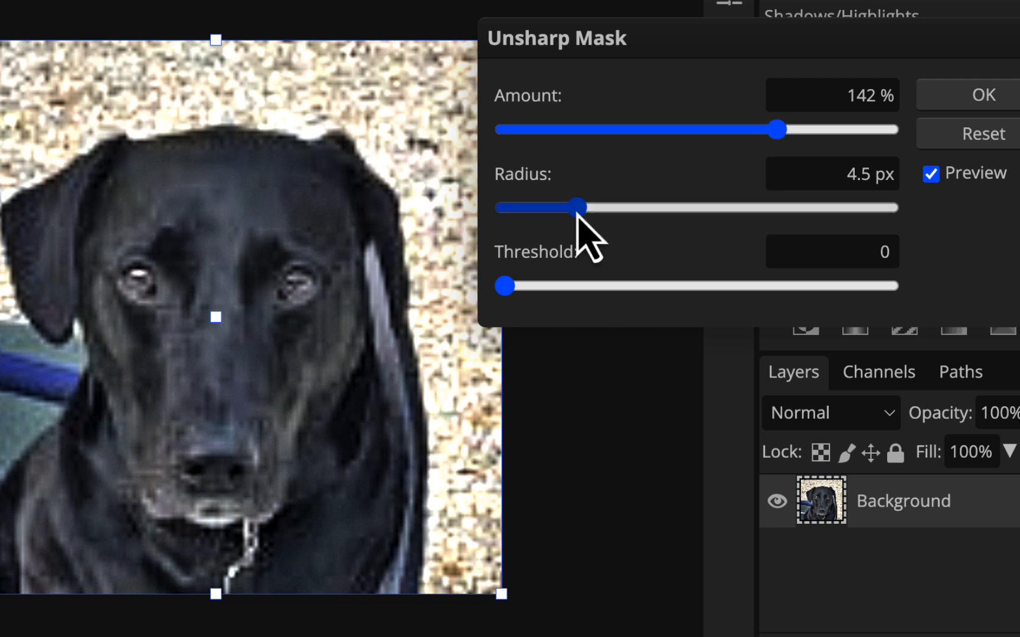
pyautogui.moveTo(578, 207)
pyautogui.mouseDown()
pyautogui.moveTo(494, 206)
pyautogui.moveTo(573, 220)
pyautogui.mouseUp()
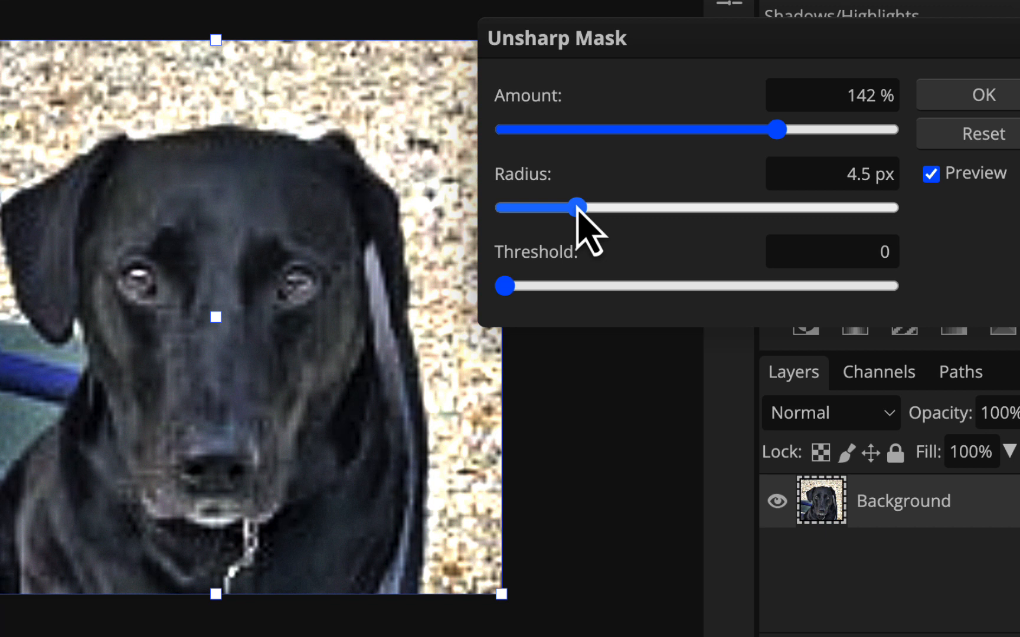
pyautogui.click(780, 131)
pyautogui.click(971, 100)
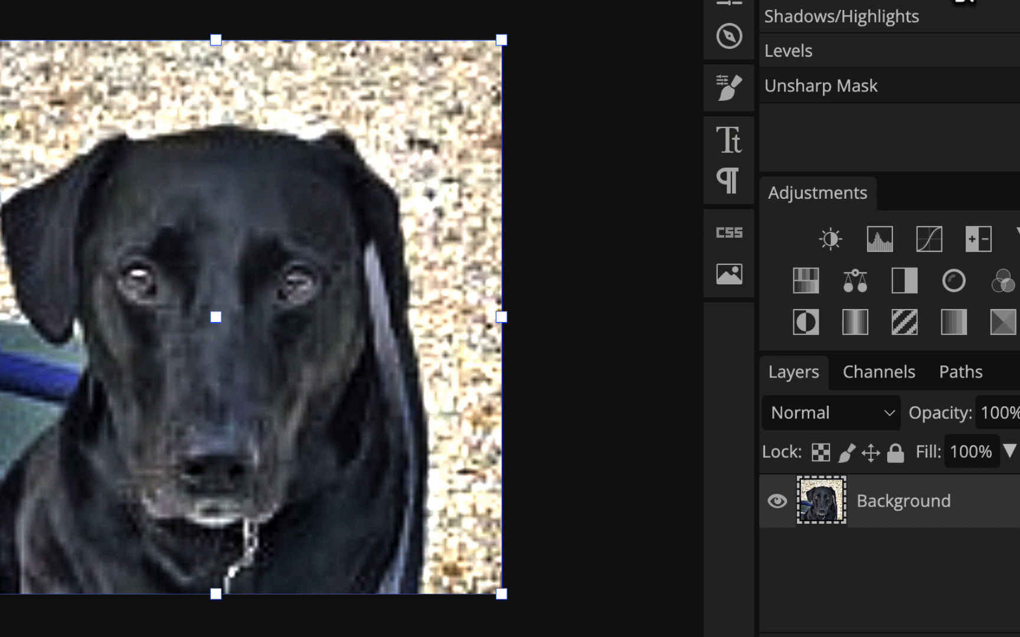
# Compare the originally opened photo with the fully adjusted version by switching between their history states
pyautogui.click(945, 3)
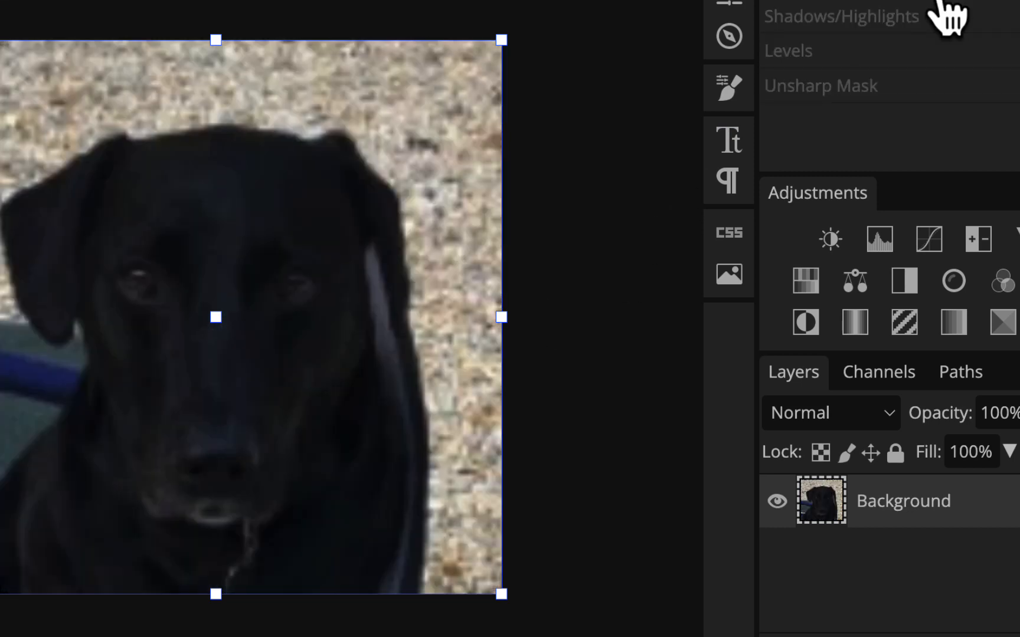
pyautogui.click(919, 87)
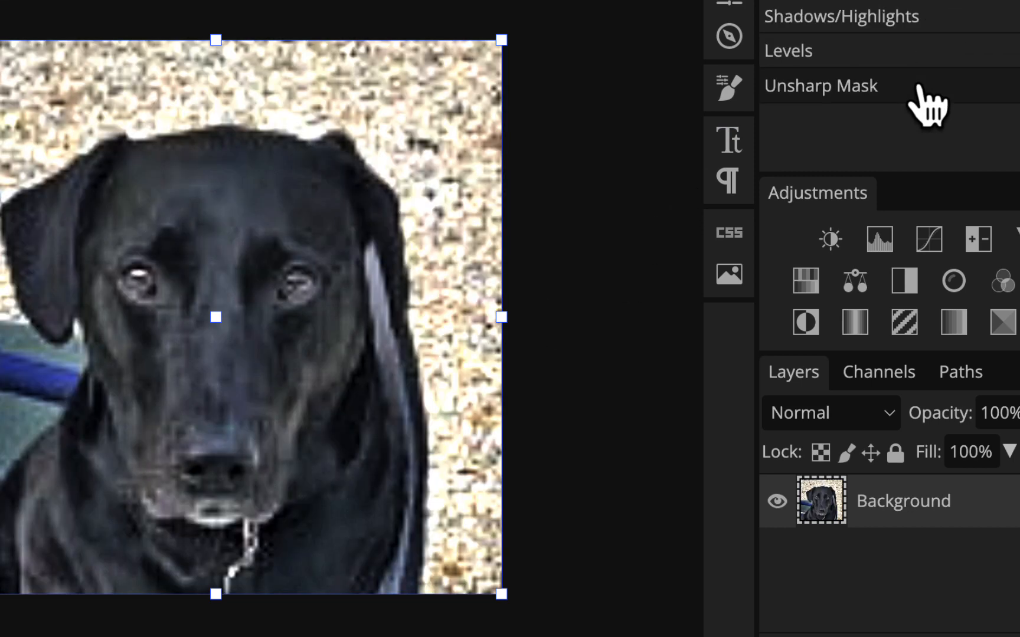
pyautogui.click(935, 4)
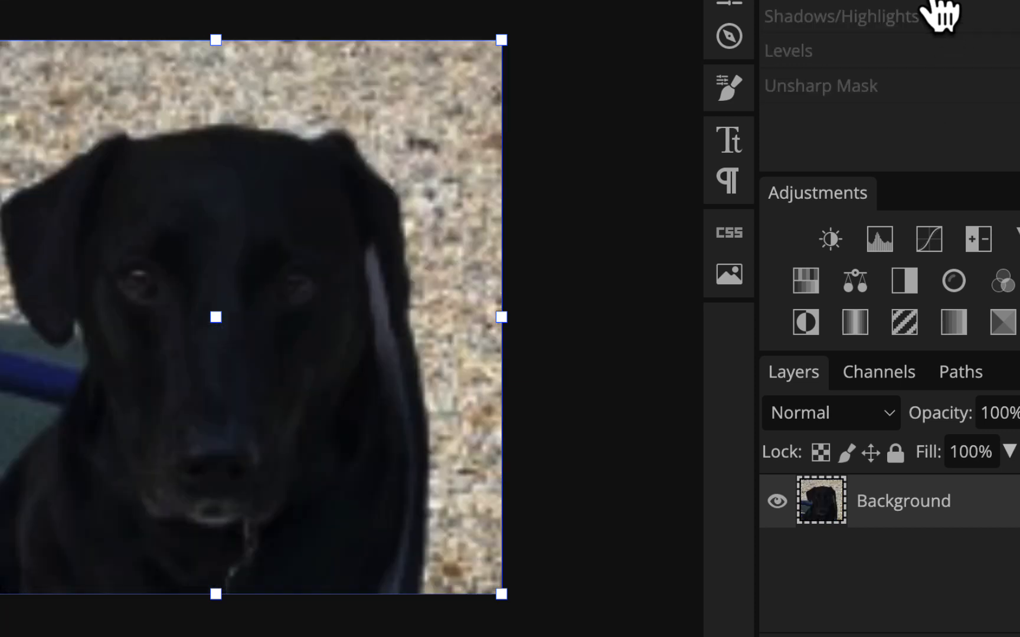
pyautogui.click(938, 97)
pyautogui.click(947, 5)
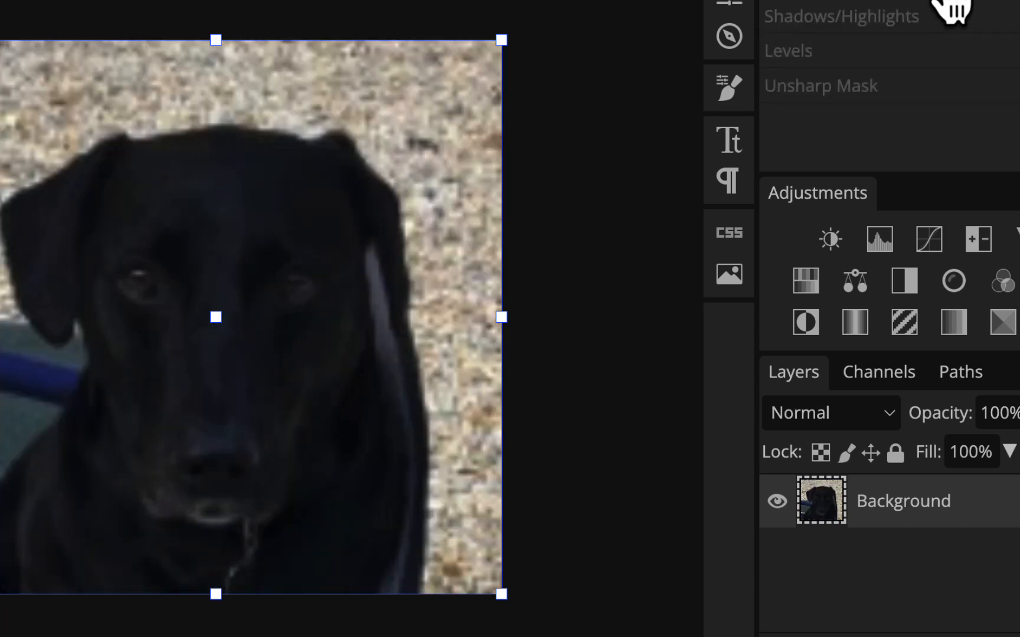
# Switch to kayleendog.psd and apply Shadows/Highlights with Shadows Amount 51%, Tone 42% and Radius 125 px
pyautogui.click(583, 143)
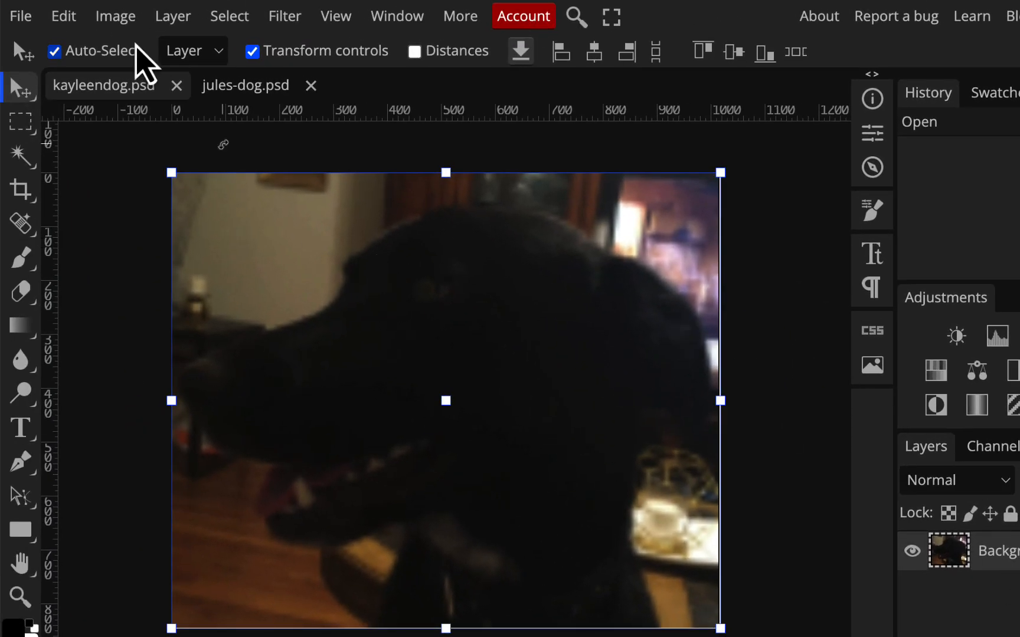
pyautogui.click(127, 19)
pyautogui.moveTo(135, 115)
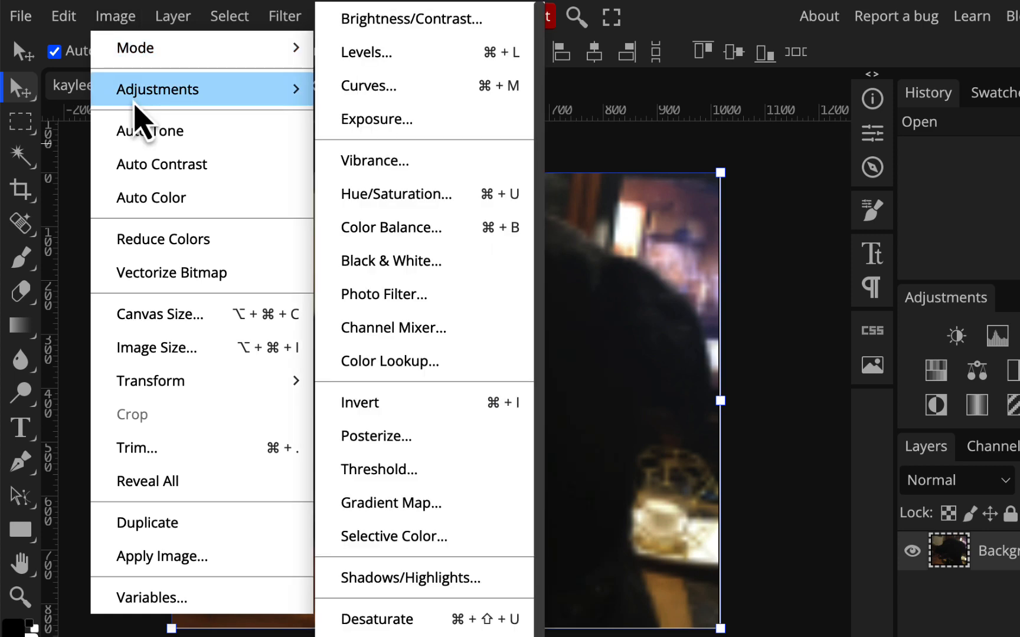
pyautogui.click(423, 577)
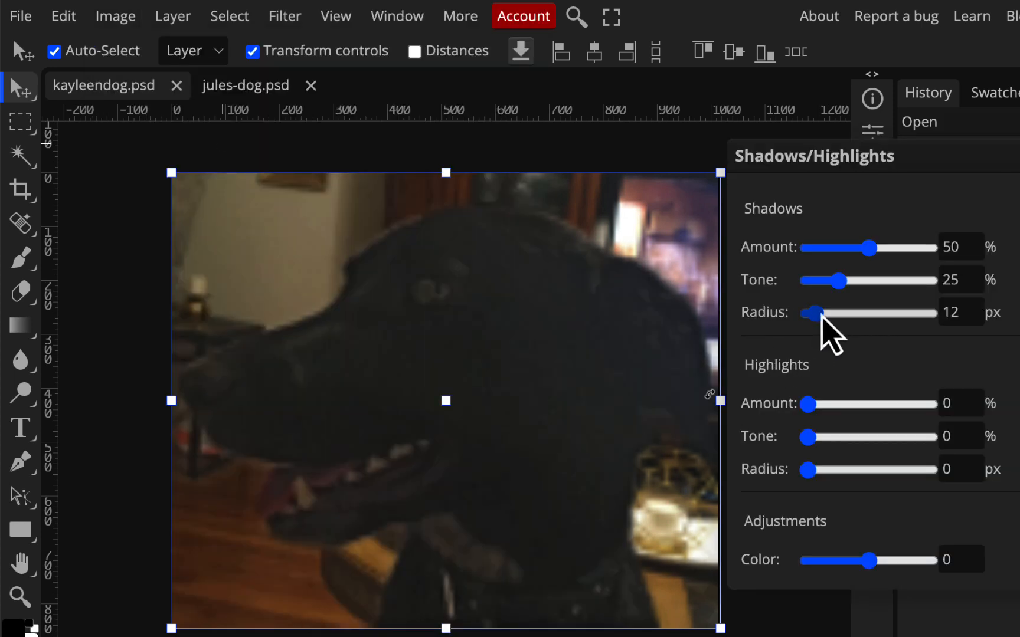
pyautogui.moveTo(837, 319); pyautogui.dragTo(859, 318)
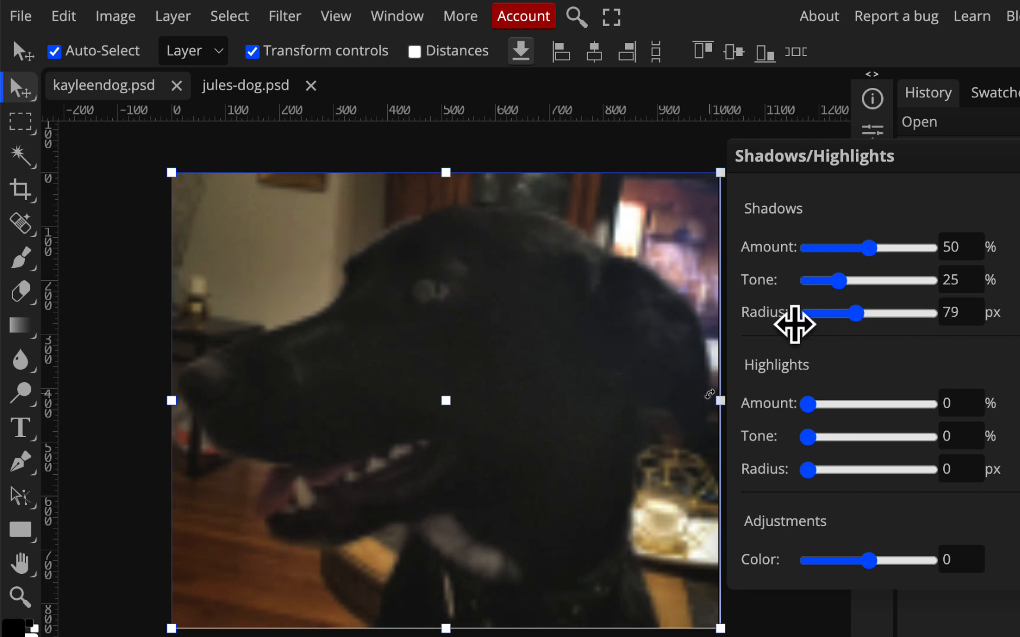
pyautogui.moveTo(841, 281); pyautogui.dragTo(870, 254)
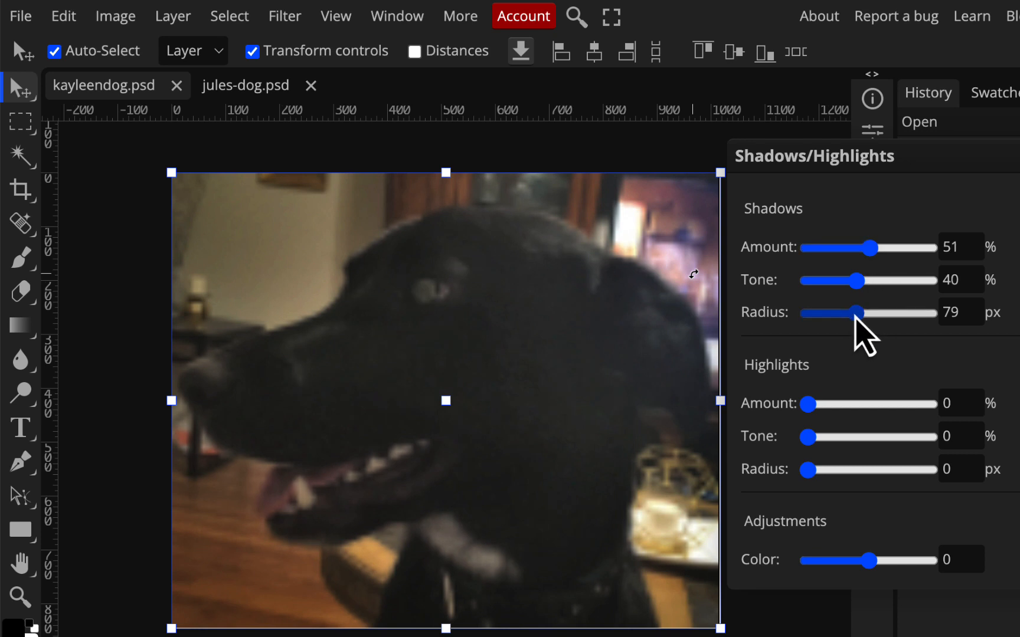
pyautogui.click(855, 316)
pyautogui.moveTo(857, 315)
pyautogui.mouseDown()
pyautogui.moveTo(840, 284)
pyautogui.moveTo(829, 285)
pyautogui.moveTo(863, 285)
pyautogui.moveTo(861, 314)
pyautogui.mouseUp()
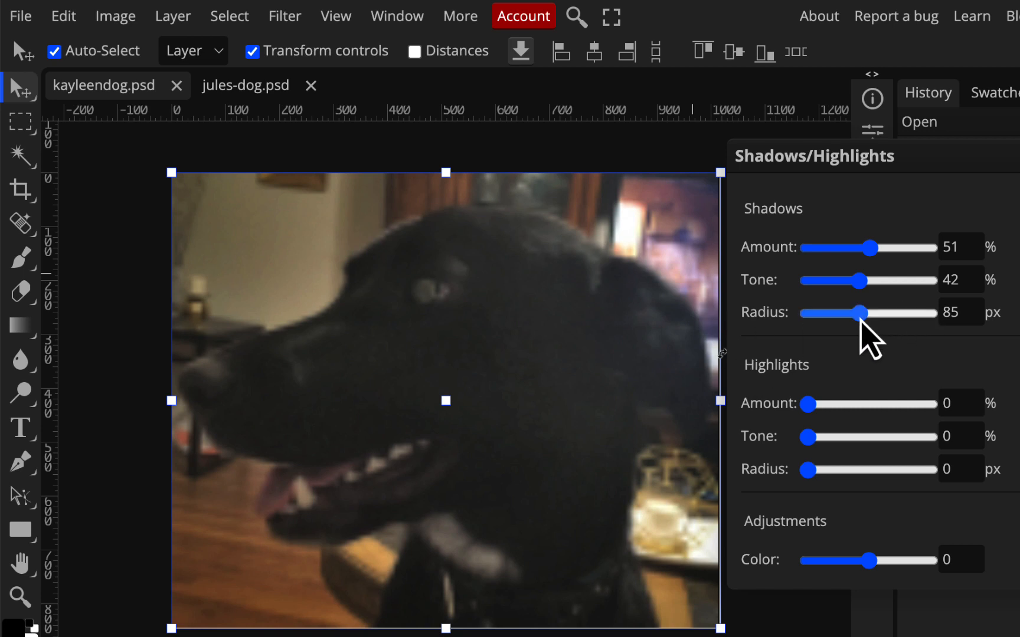
pyautogui.moveTo(861, 322); pyautogui.dragTo(892, 344)
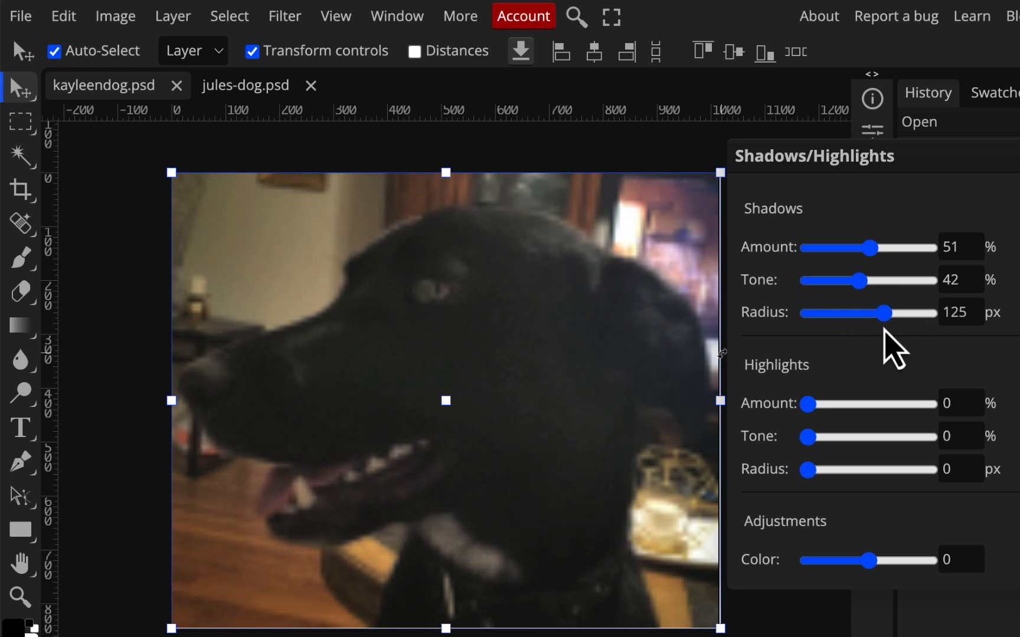
pyautogui.press('Return')
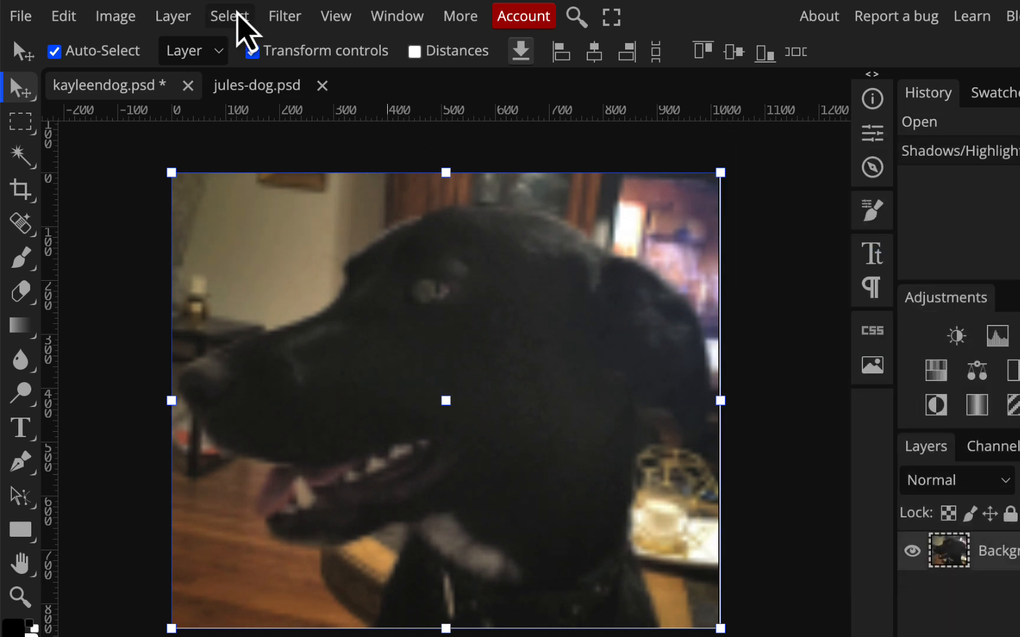
# Brighten the kayleendog photo with Levels on the RGB channel, setting black input to 14 and lowering the white input to where the main tones end
pyautogui.click(121, 19)
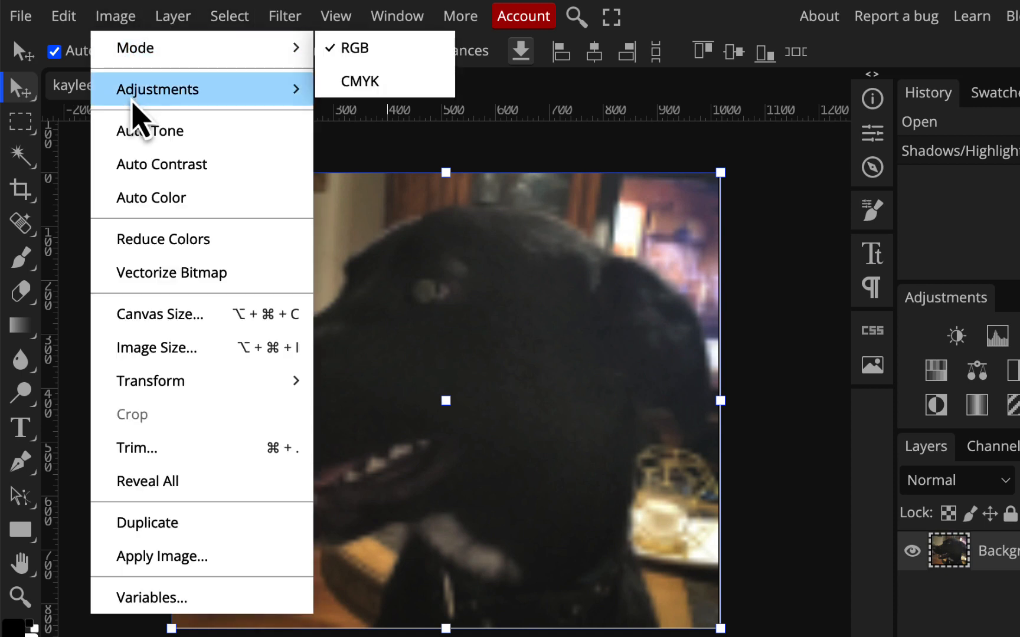
pyautogui.moveTo(231, 84)
pyautogui.click(393, 53)
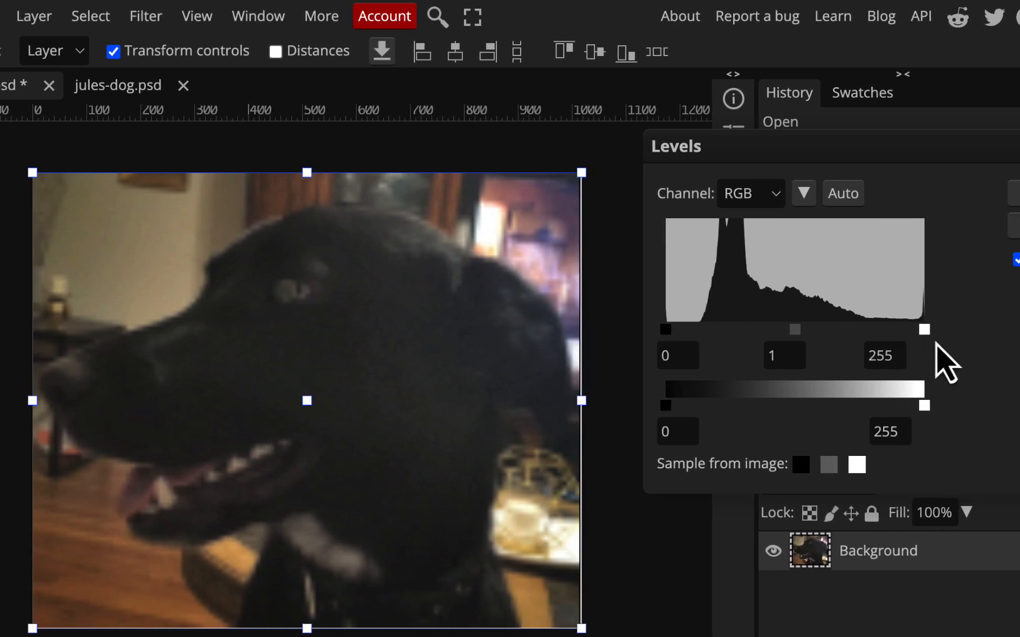
pyautogui.moveTo(924, 329); pyautogui.dragTo(864, 357)
pyautogui.moveTo(890, 340); pyautogui.dragTo(847, 338)
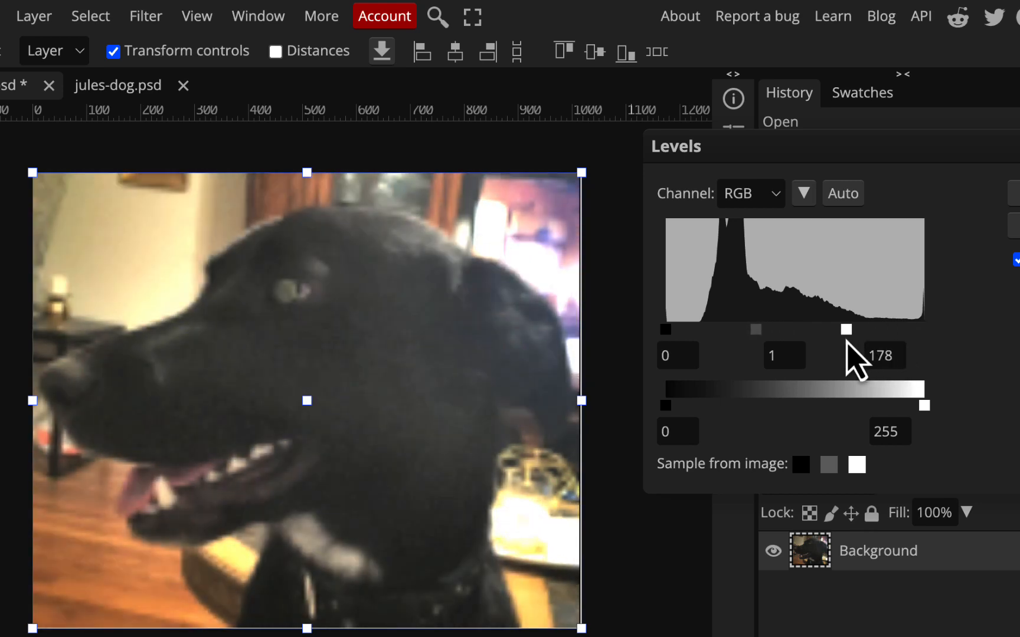
pyautogui.moveTo(666, 331)
pyautogui.mouseDown()
pyautogui.moveTo(677, 330)
pyautogui.moveTo(656, 330)
pyautogui.moveTo(753, 330)
pyautogui.moveTo(637, 325)
pyautogui.moveTo(679, 331)
pyautogui.mouseUp()
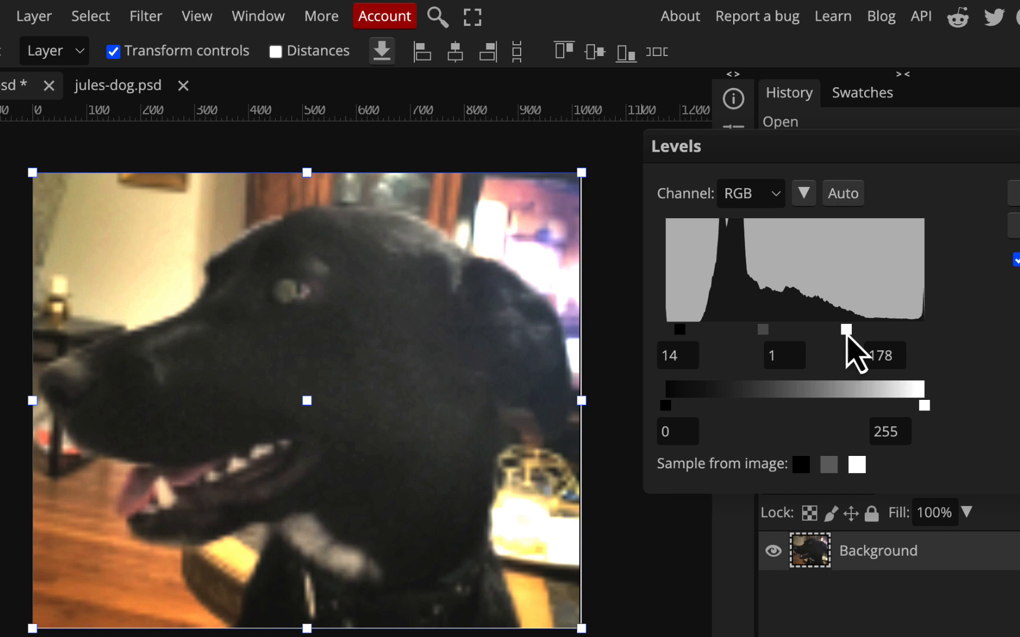
pyautogui.moveTo(847, 334); pyautogui.dragTo(825, 339)
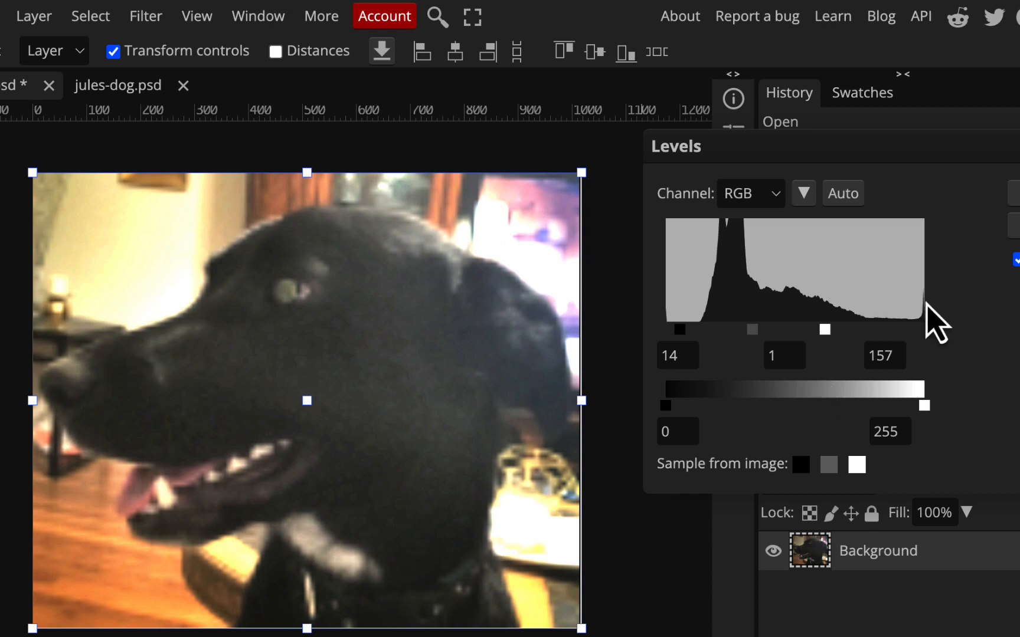
pyautogui.moveTo(825, 330); pyautogui.dragTo(851, 331)
pyautogui.press('Return')
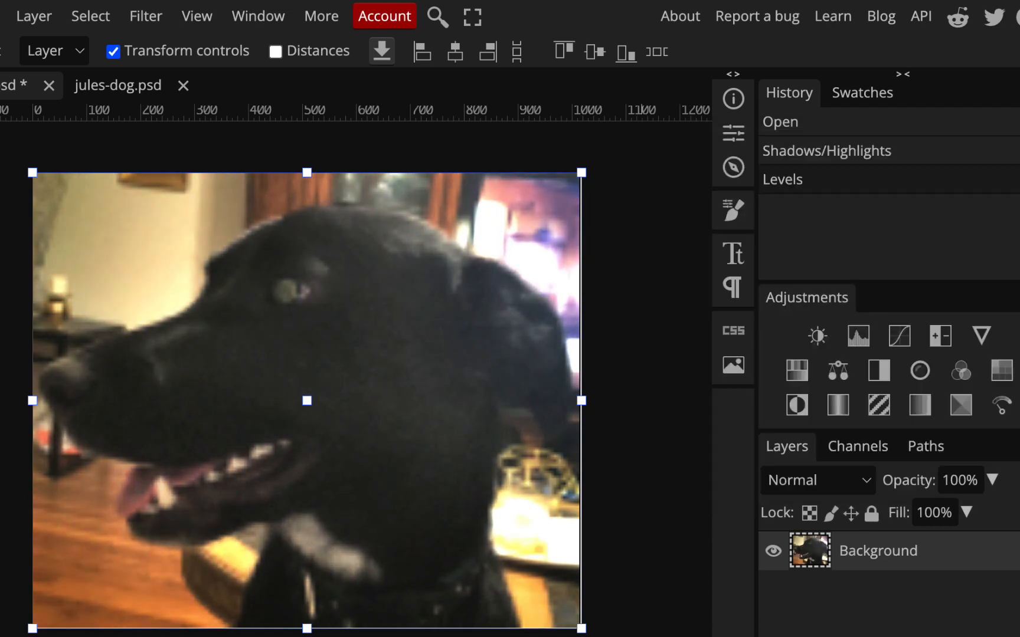
# Sharpen the kayleendog photo with Unsharp Mask at Amount 142%, Radius 4.5 px and Threshold 0, checking the preview off and on
pyautogui.click(146, 17)
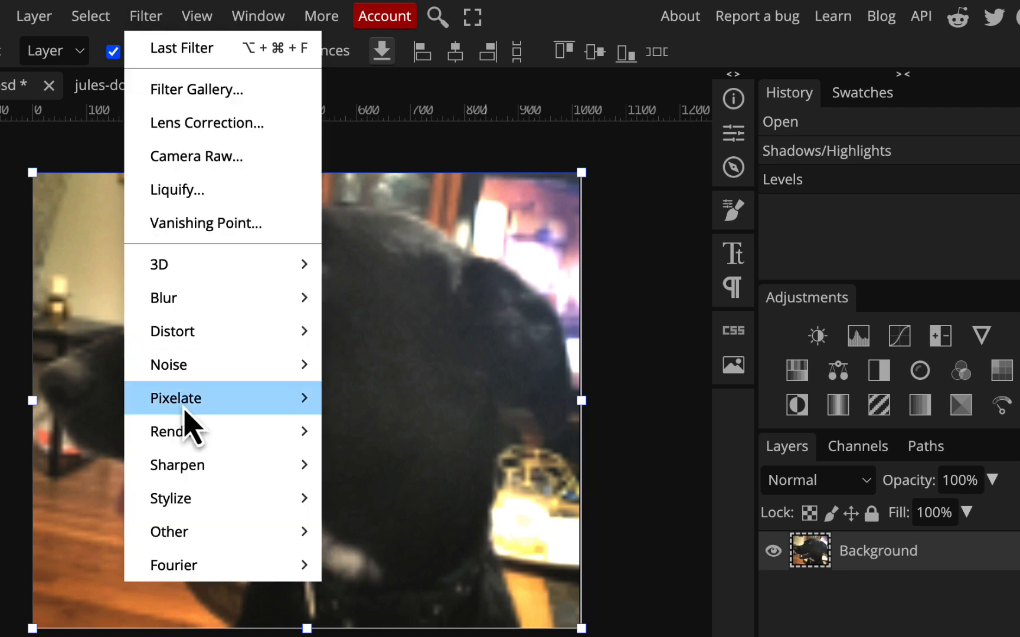
pyautogui.moveTo(200, 468)
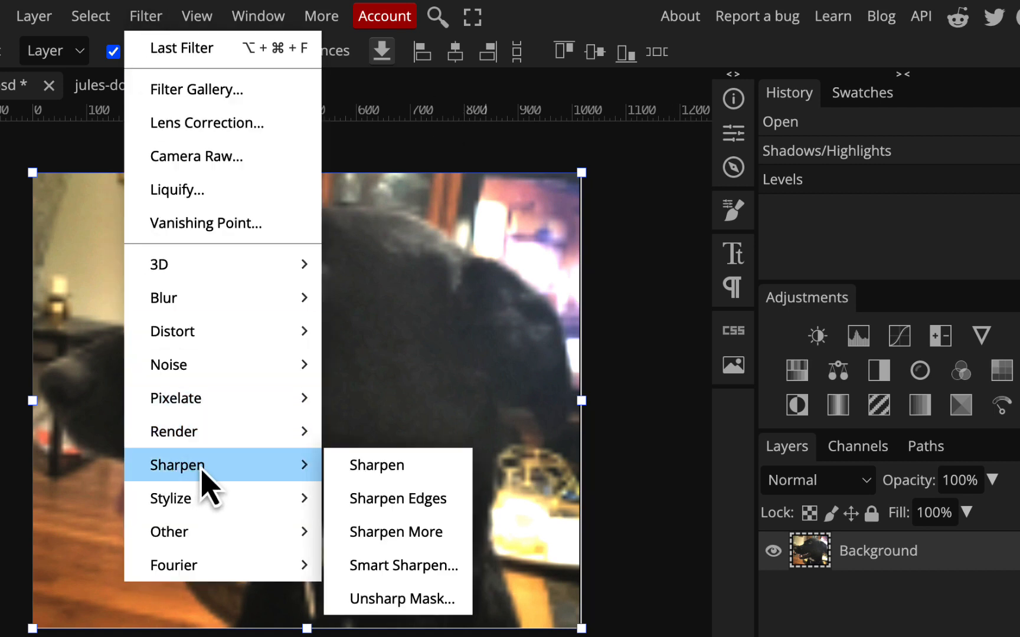
pyautogui.click(414, 598)
pyautogui.moveTo(669, 188); pyautogui.dragTo(750, 128)
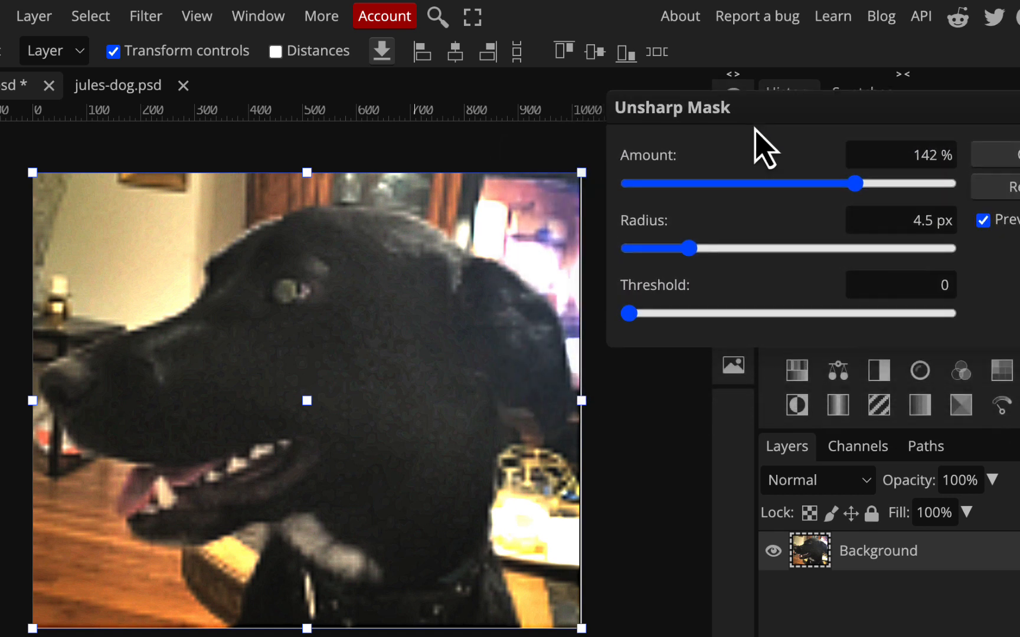
pyautogui.click(984, 223)
pyautogui.click(983, 221)
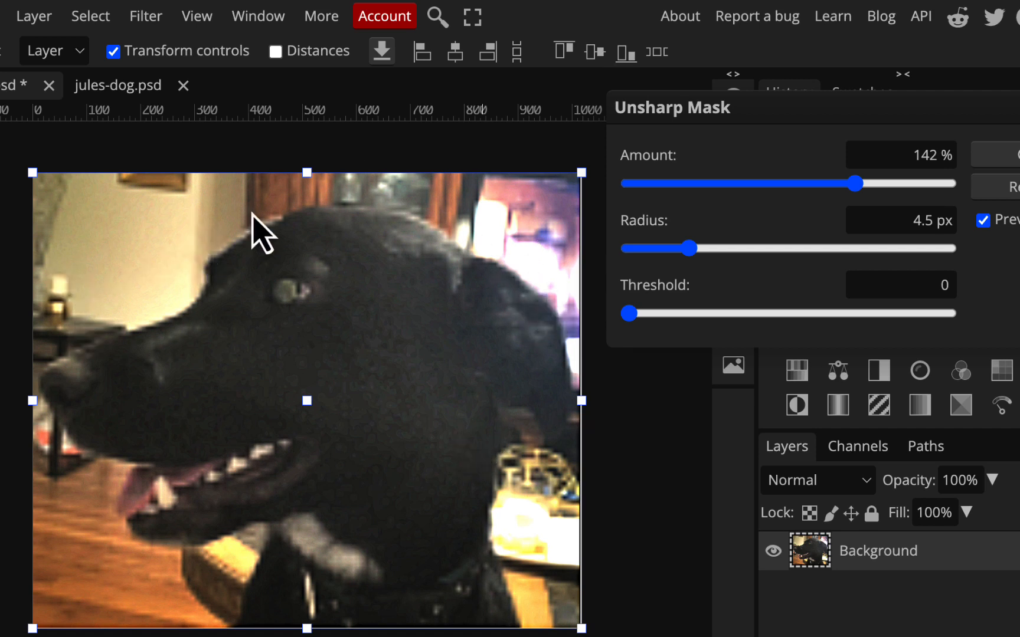
pyautogui.click(1015, 154)
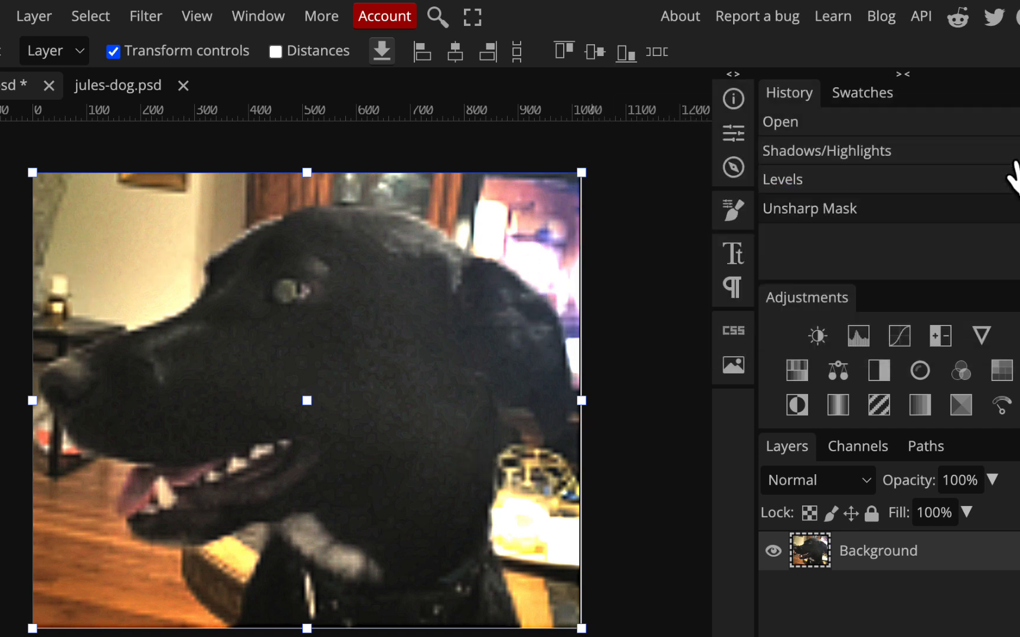
# Compare the original kayleendog photo with its sharpened version by switching between the Open and Unsharp Mask history states, ending on Unsharp Mask
pyautogui.click(867, 125)
pyautogui.click(872, 217)
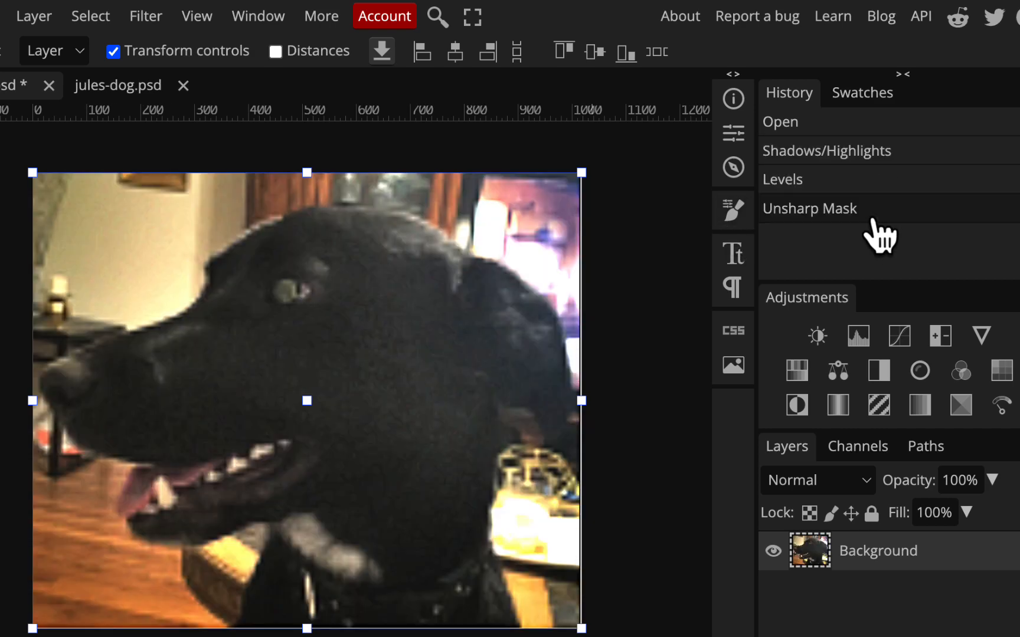
pyautogui.click(875, 128)
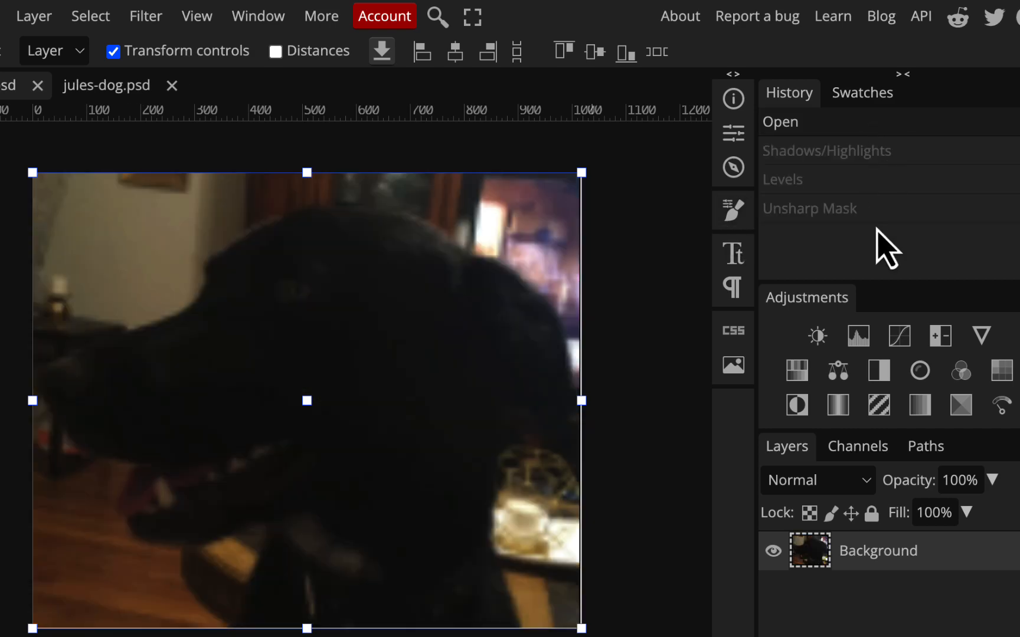
pyautogui.click(878, 213)
pyautogui.click(636, 349)
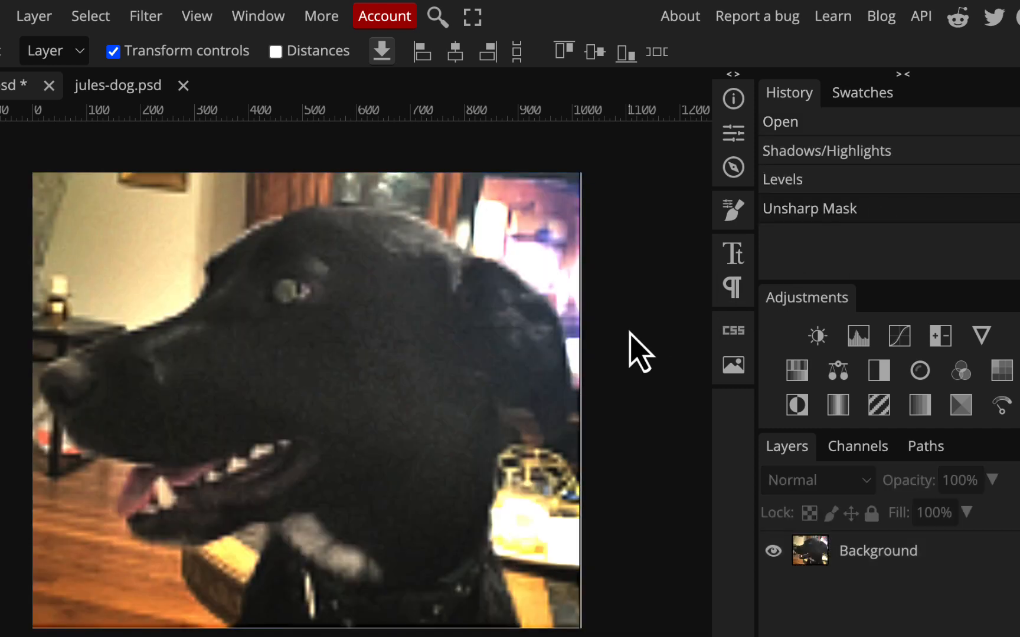
pyautogui.click(918, 125)
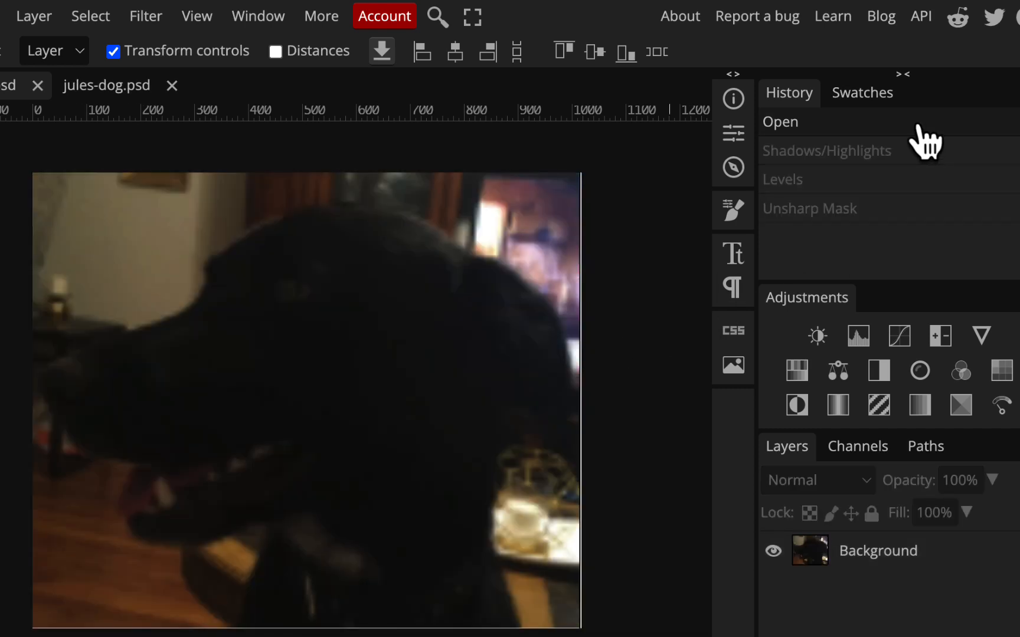
pyautogui.click(918, 209)
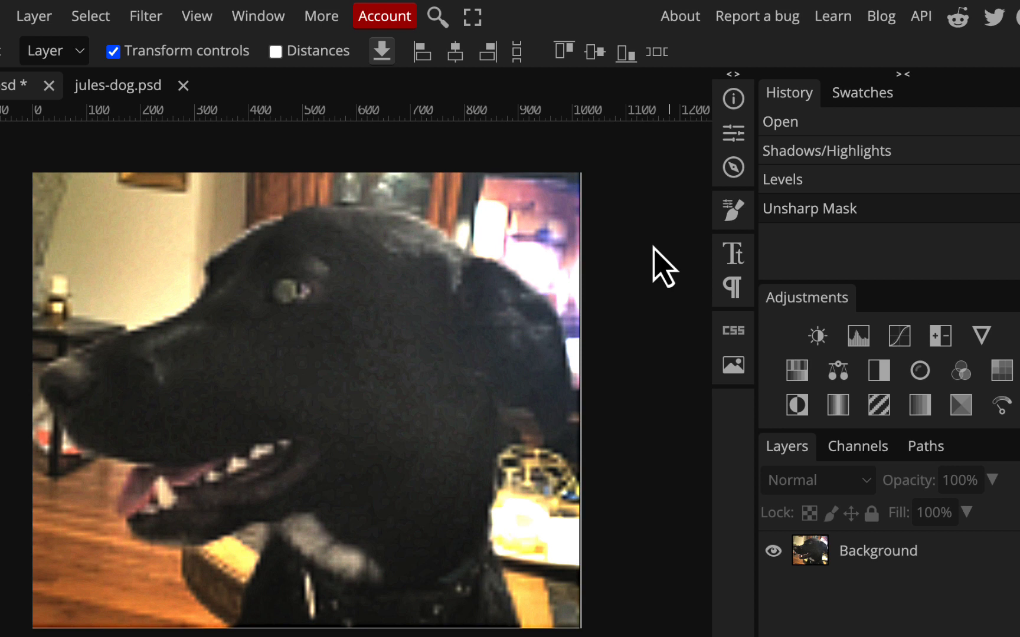